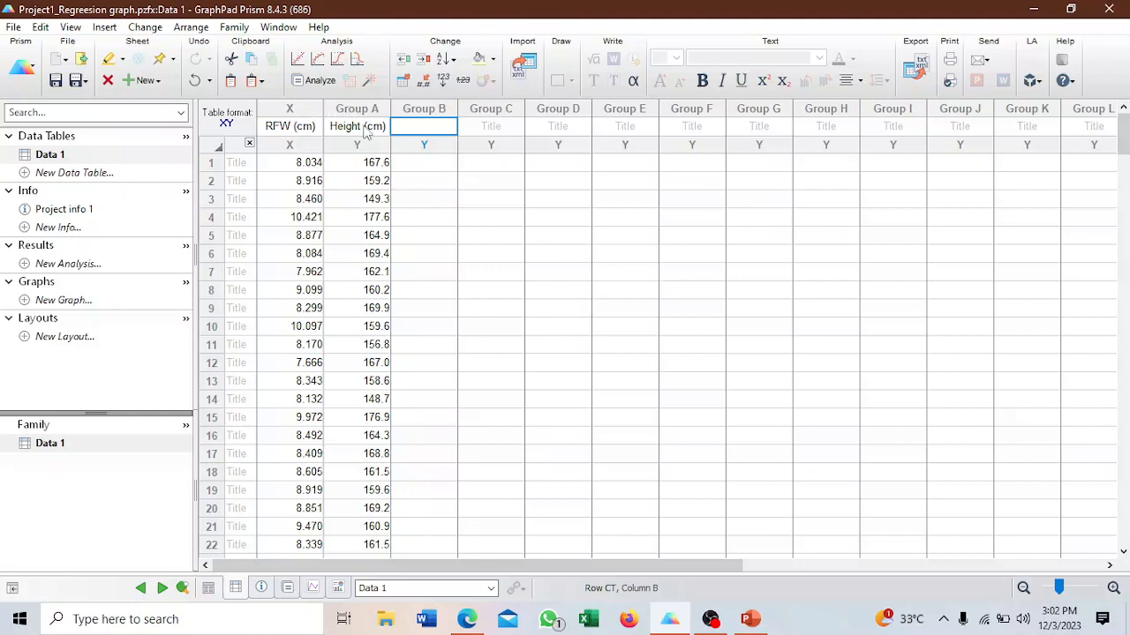
# - Narrow the Height (cm) column slightly and select the whole column for analysis
pyautogui.doubleClick(360, 129)
pyautogui.moveTo(394, 127); pyautogui.dragTo(389, 126)
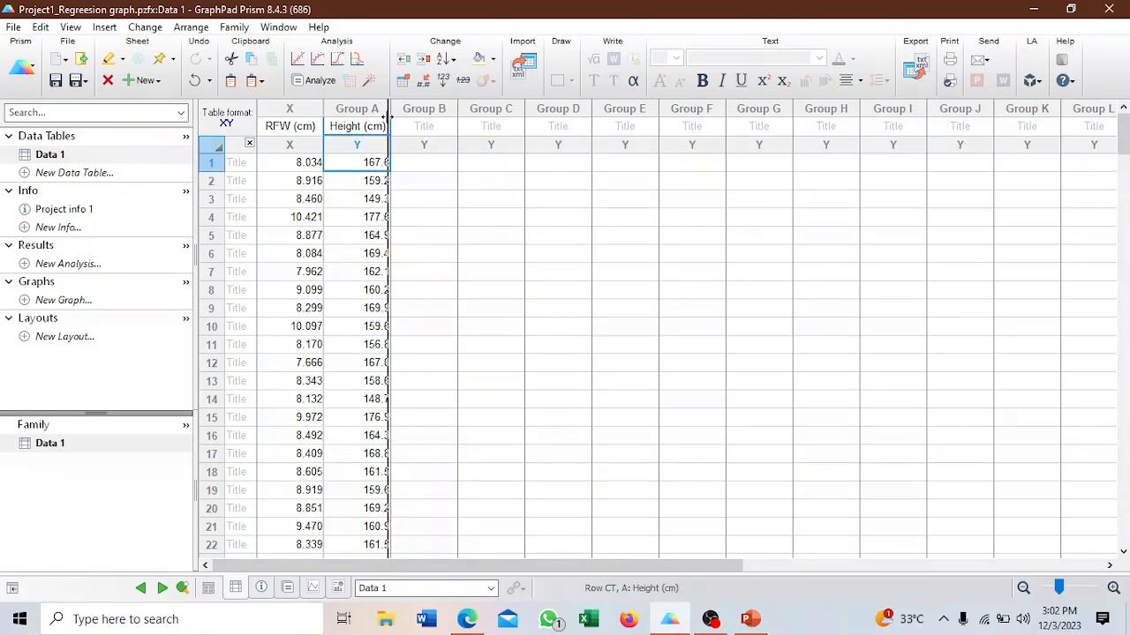
pyautogui.click(369, 129)
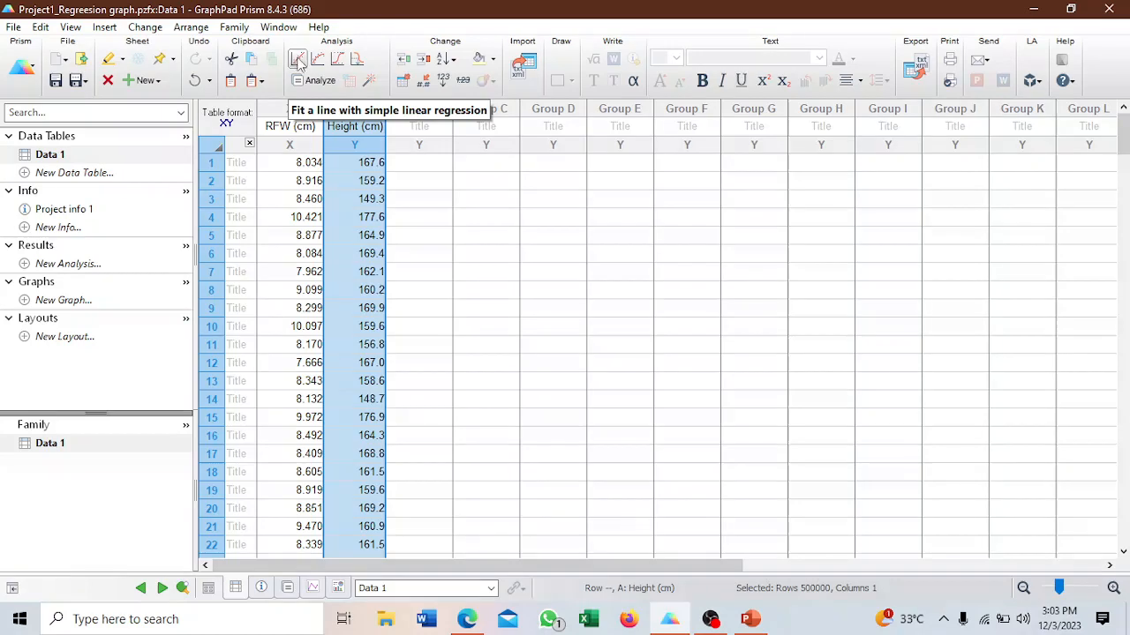
# - Run a simple linear regression on the Height (cm) data set, with 95% confidence bands of the best-fit line
pyautogui.click(319, 80)
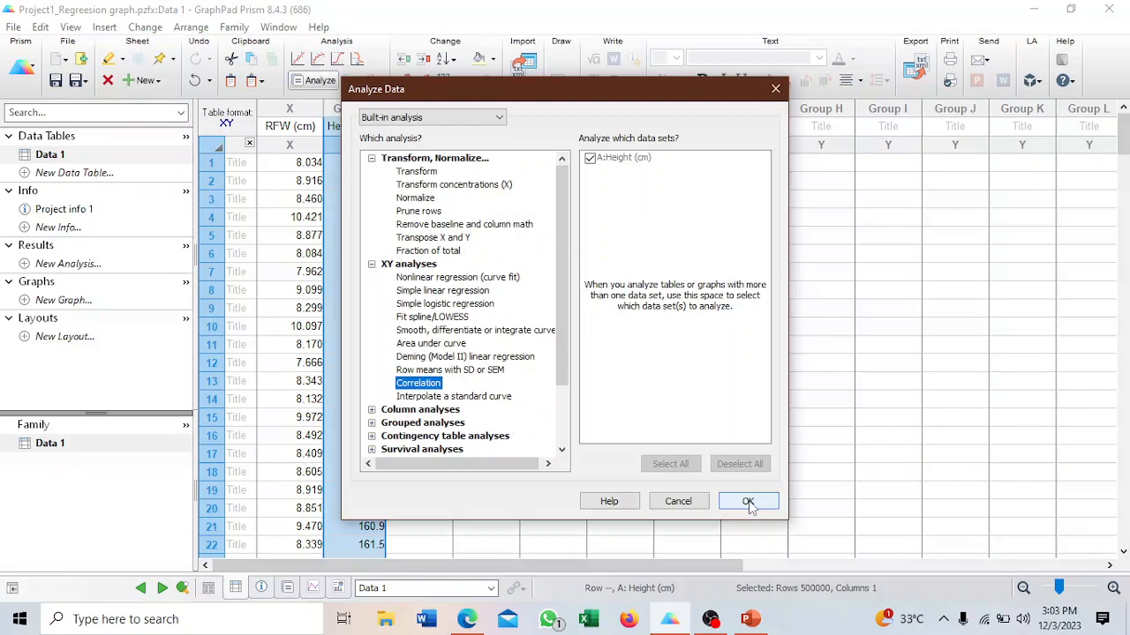
pyautogui.click(441, 293)
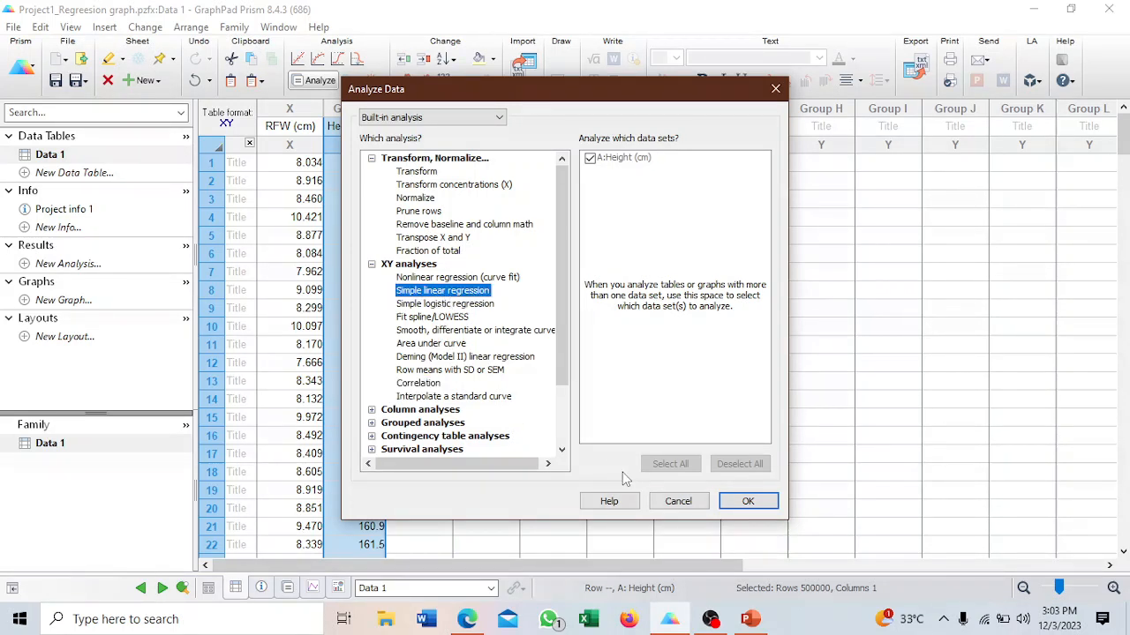
pyautogui.click(745, 502)
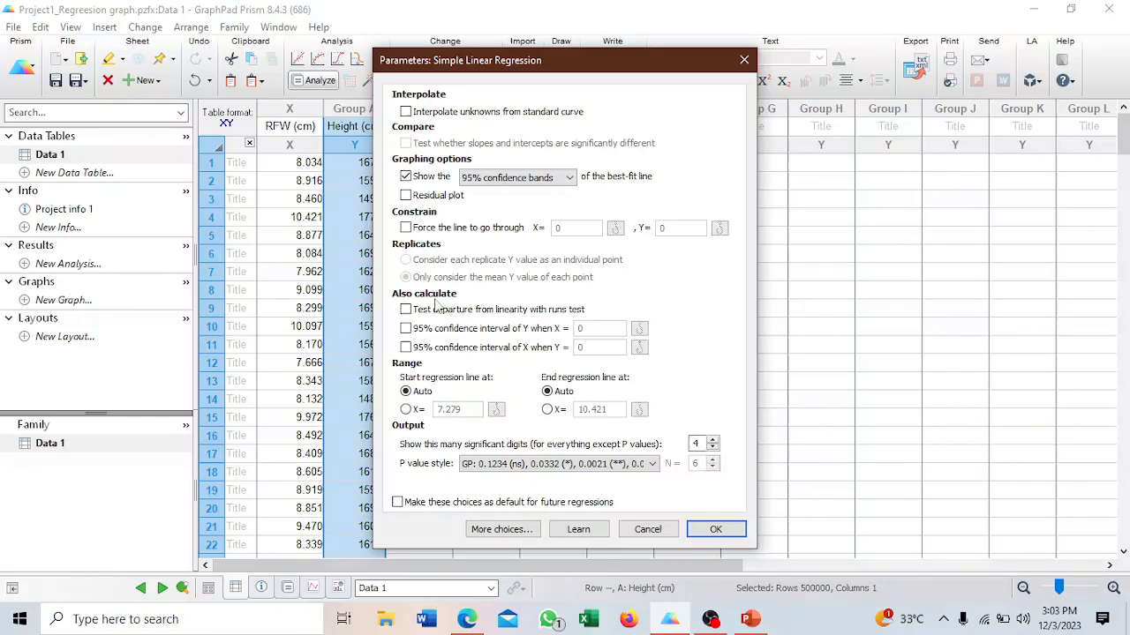
pyautogui.click(714, 530)
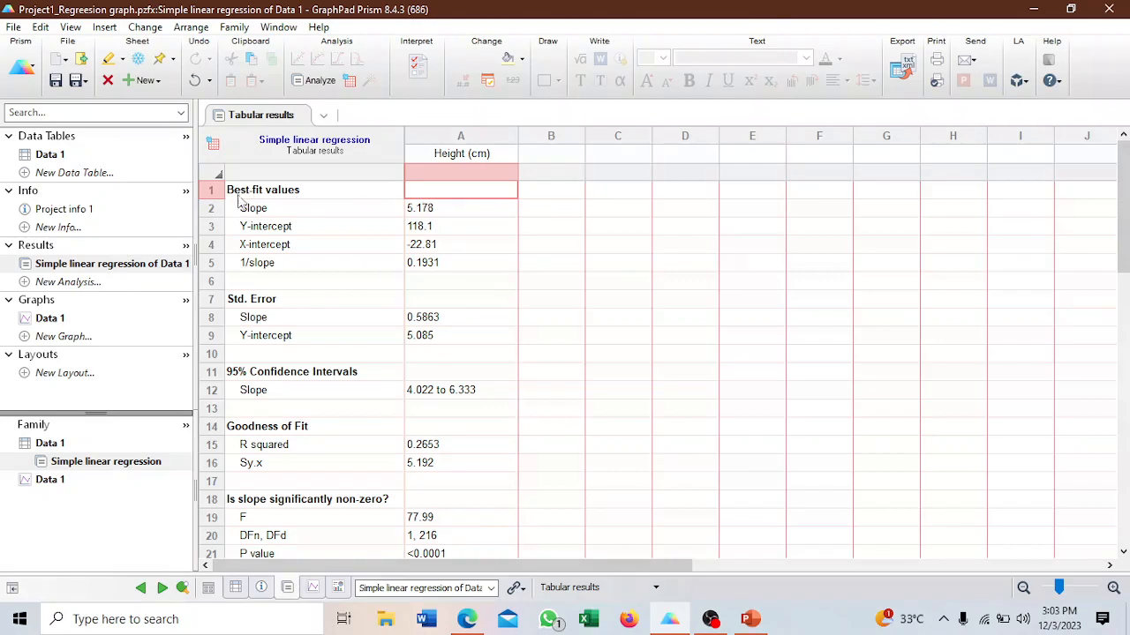
# - Examine the regression results: best-fit slope and intercepts, R squared, P value and the line equation
pyautogui.click(443, 210)
pyautogui.click(450, 228)
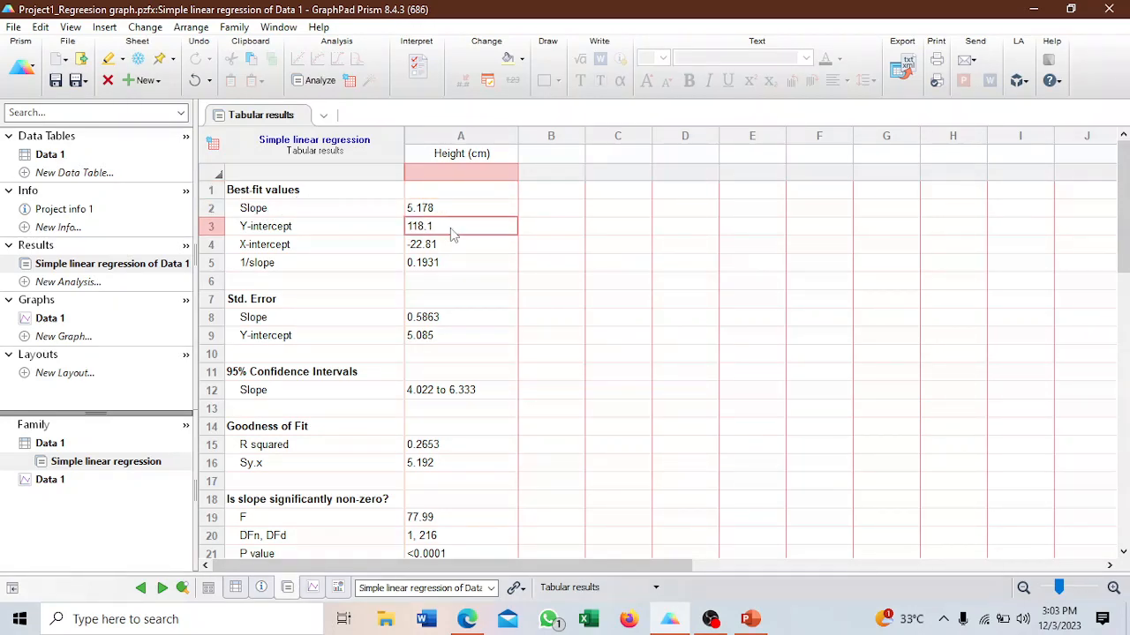
pyautogui.click(450, 245)
pyautogui.click(447, 264)
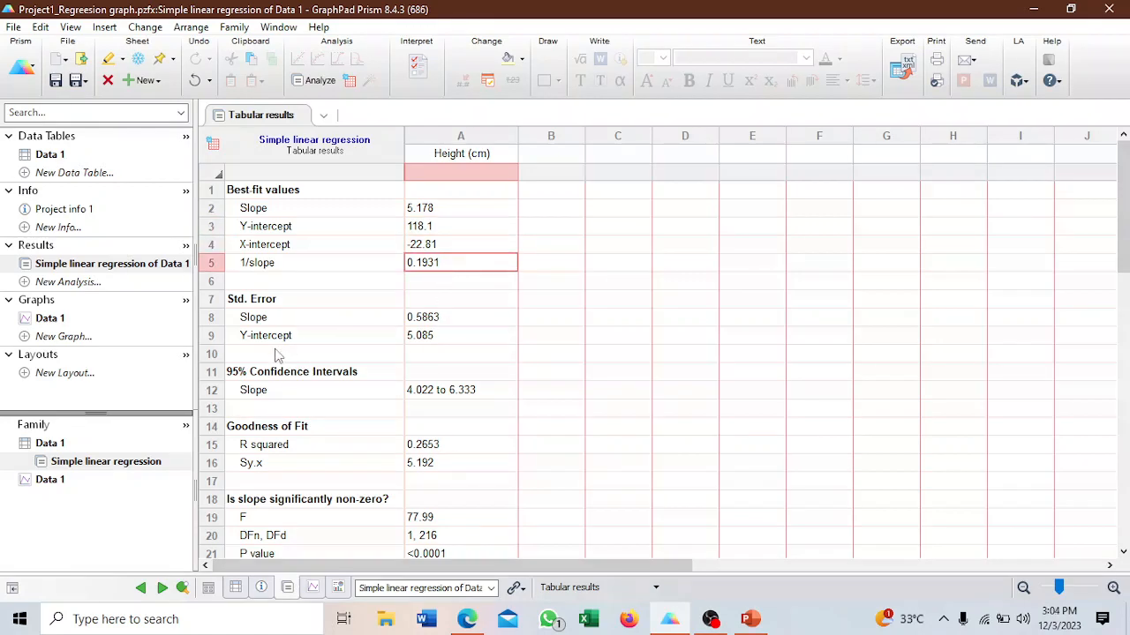
pyautogui.click(422, 451)
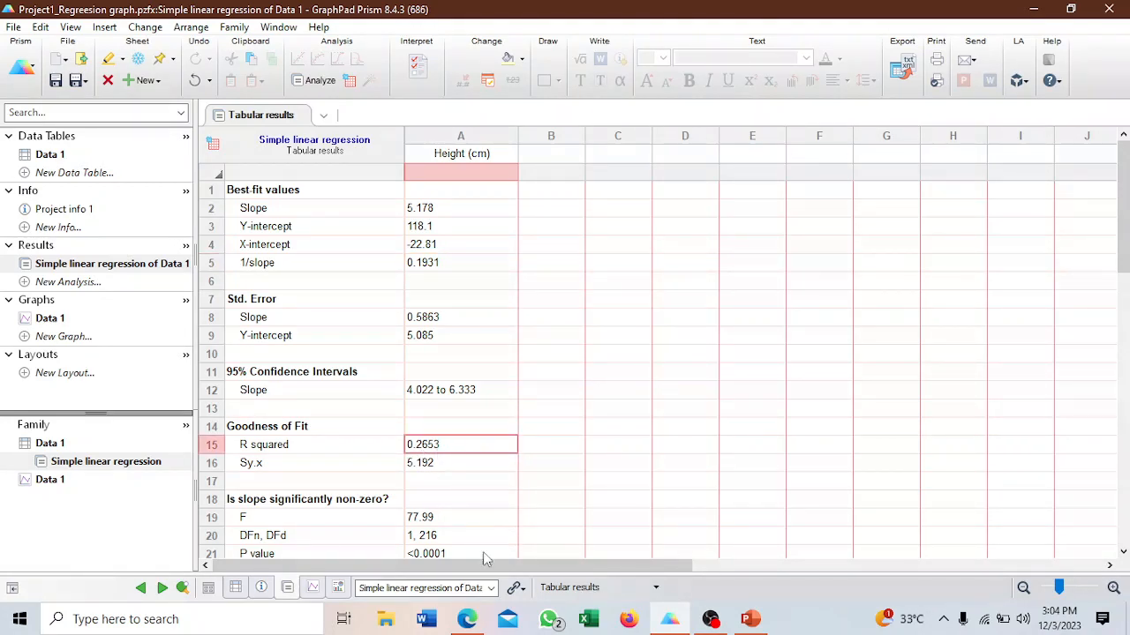
pyautogui.click(432, 555)
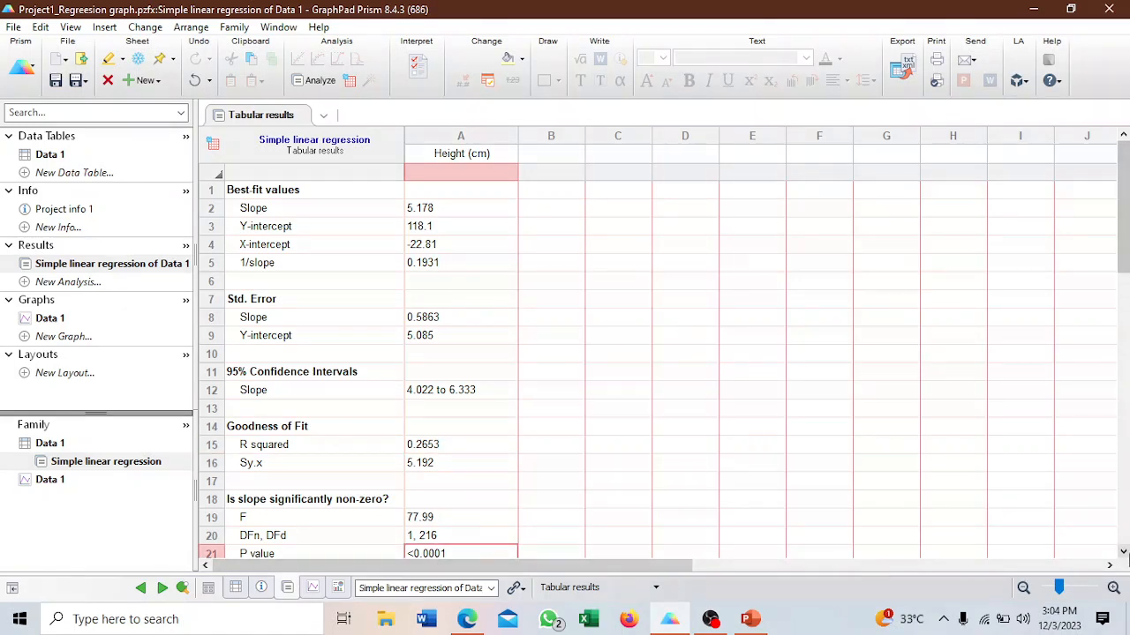
pyautogui.click(1124, 554)
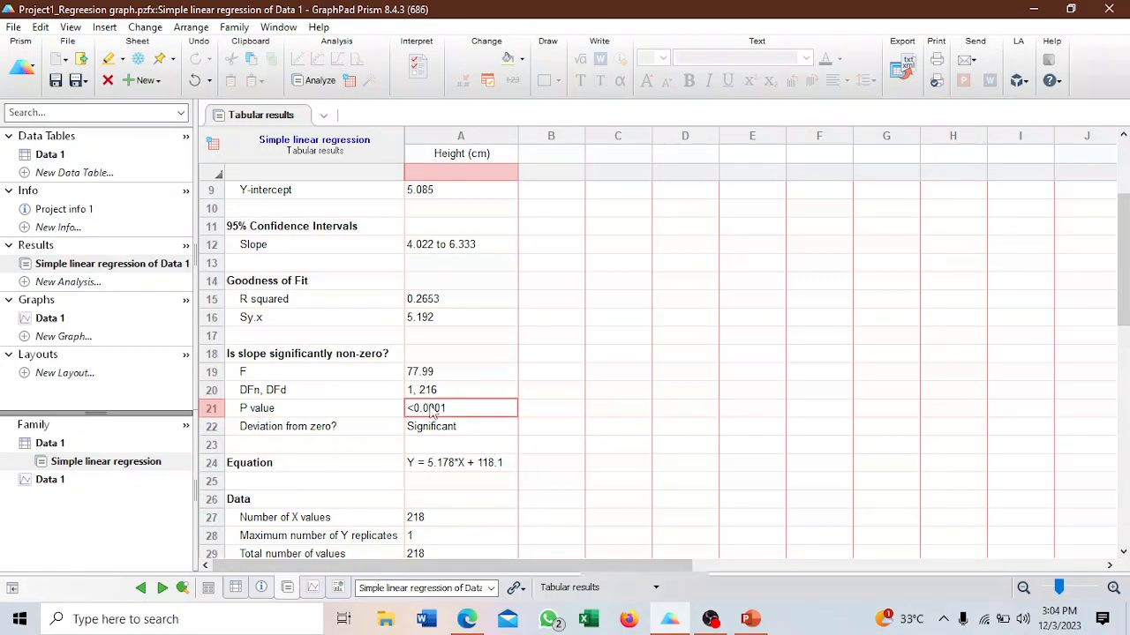
pyautogui.click(450, 470)
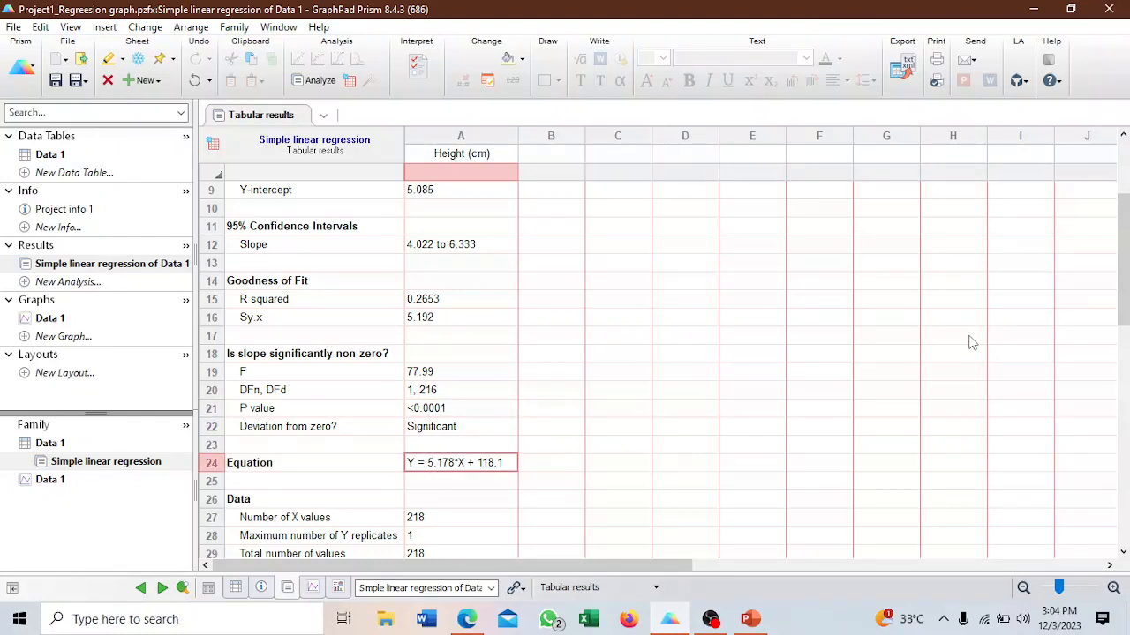
pyautogui.scroll(3, 1124, 145)
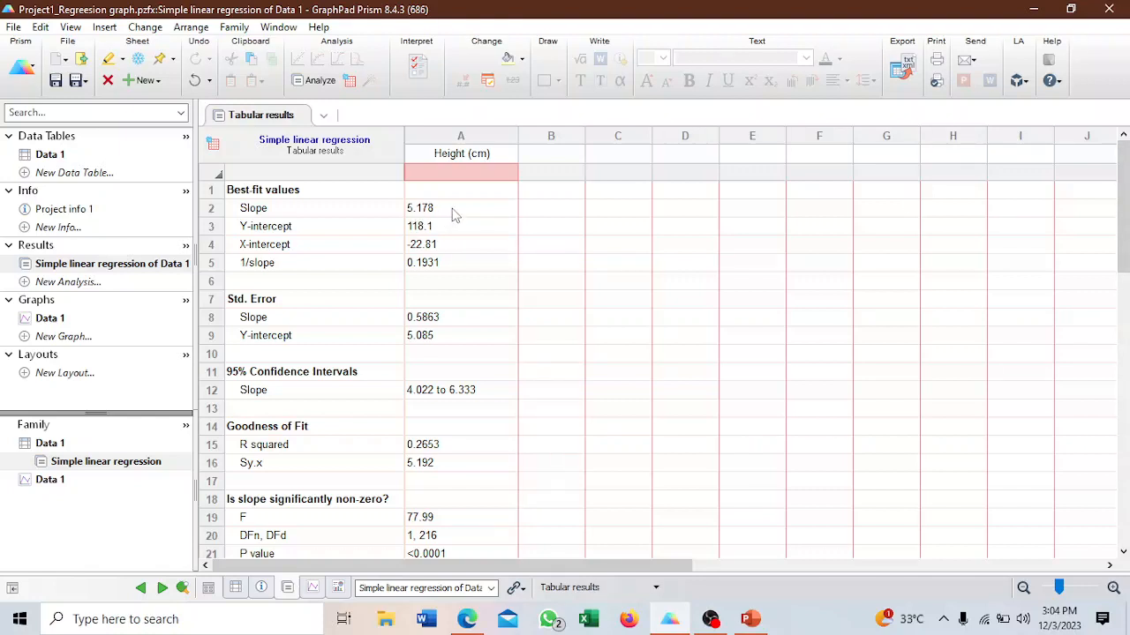
# - Run a two-tailed Pearson correlation of X against the Height (cm) data in Data 1, with a 95% confidence interval
pyautogui.click(51, 155)
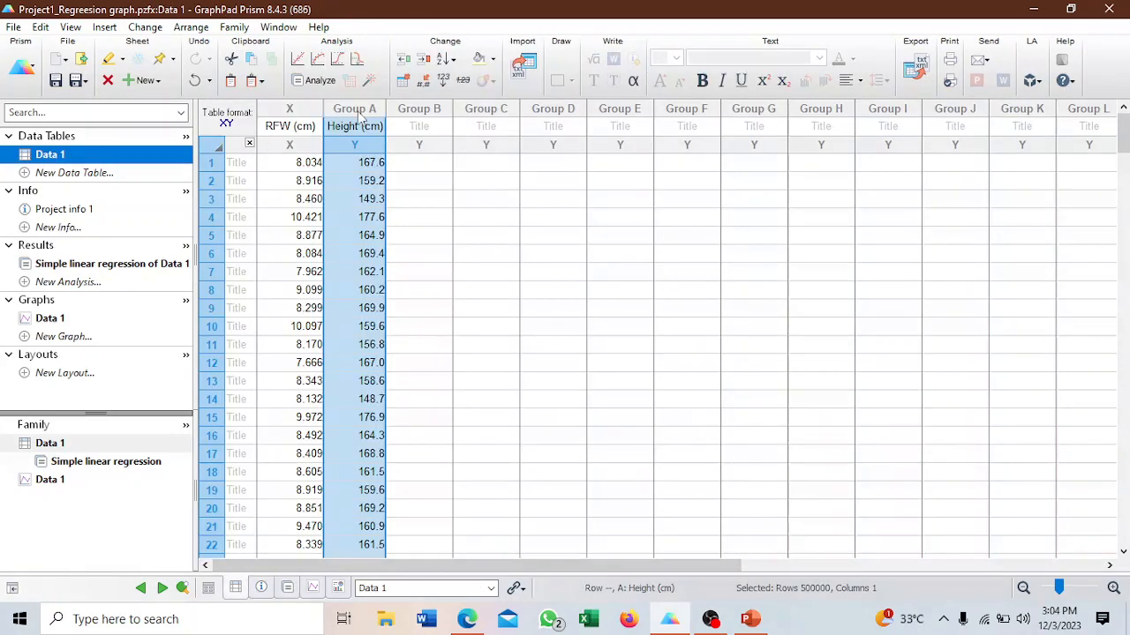
pyautogui.click(318, 80)
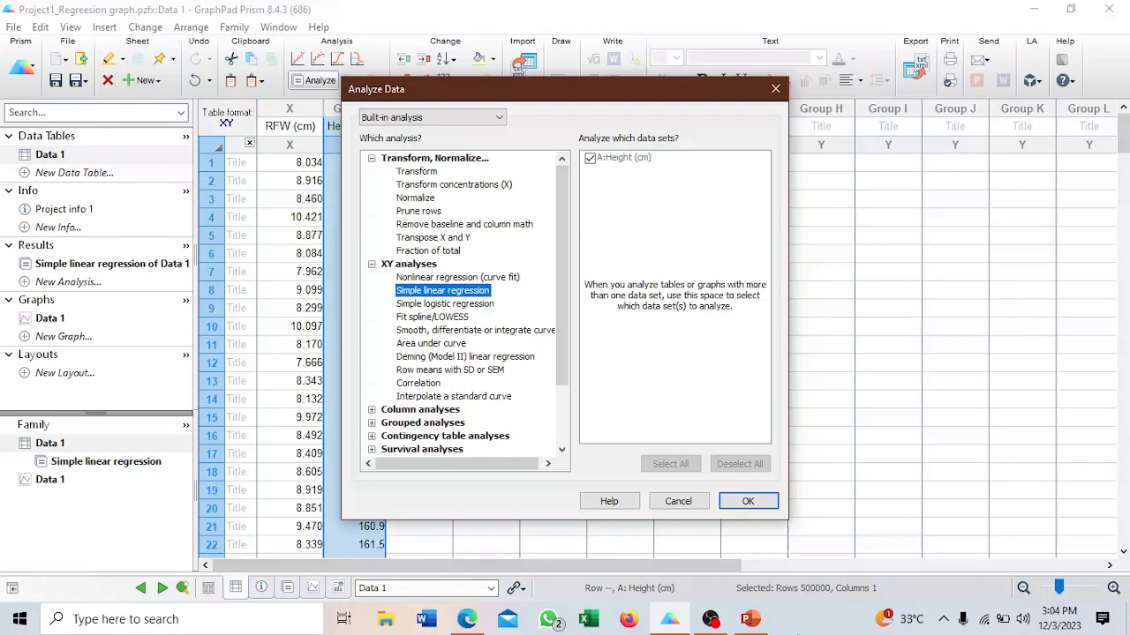
pyautogui.click(422, 384)
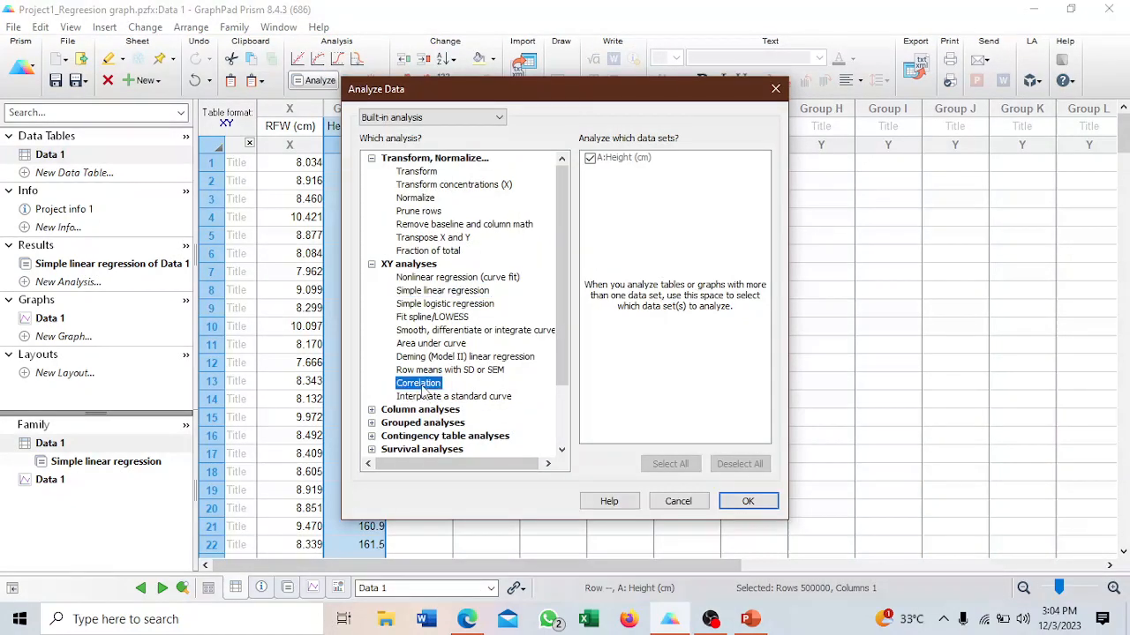
pyautogui.click(747, 502)
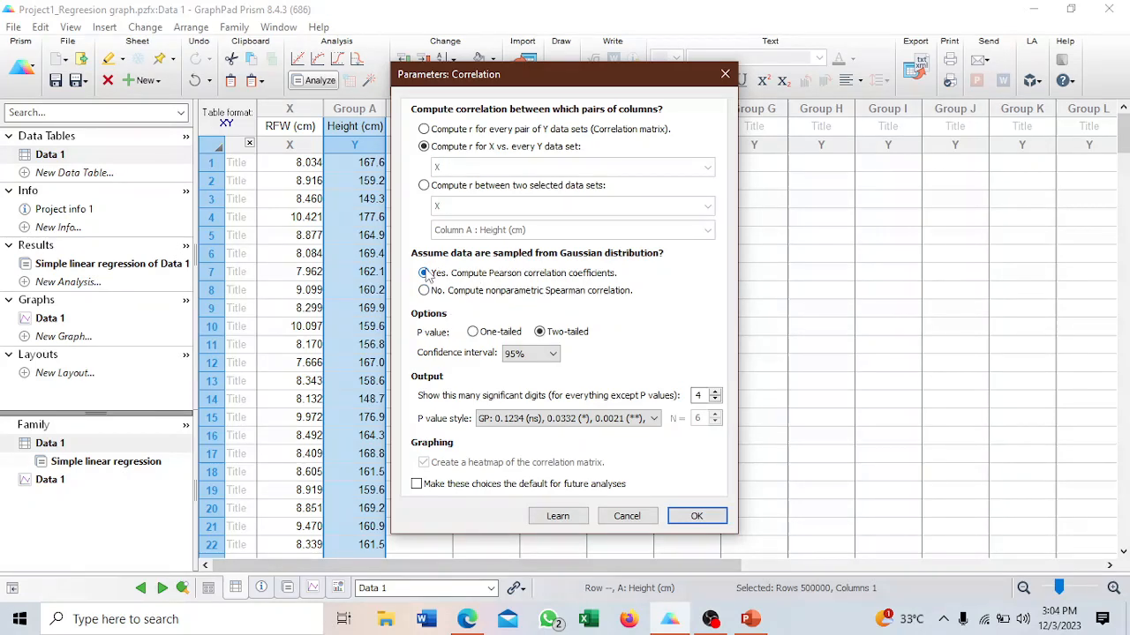
pyautogui.click(693, 521)
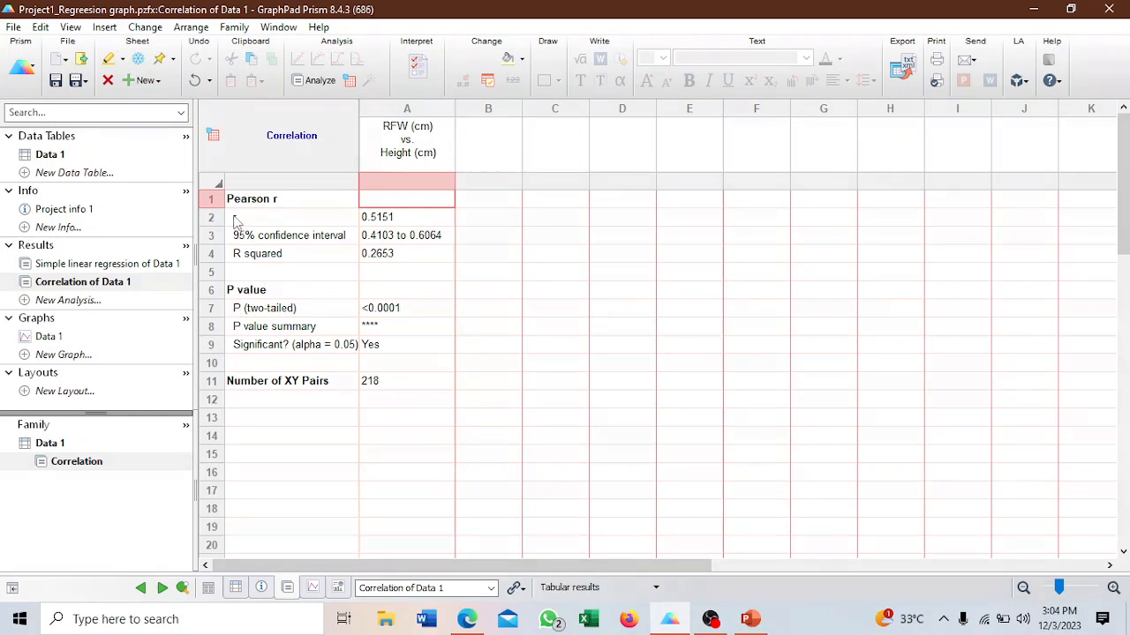
# - Examine the R squared, two-tailed P value and Pearson r in the correlation results
pyautogui.click(386, 258)
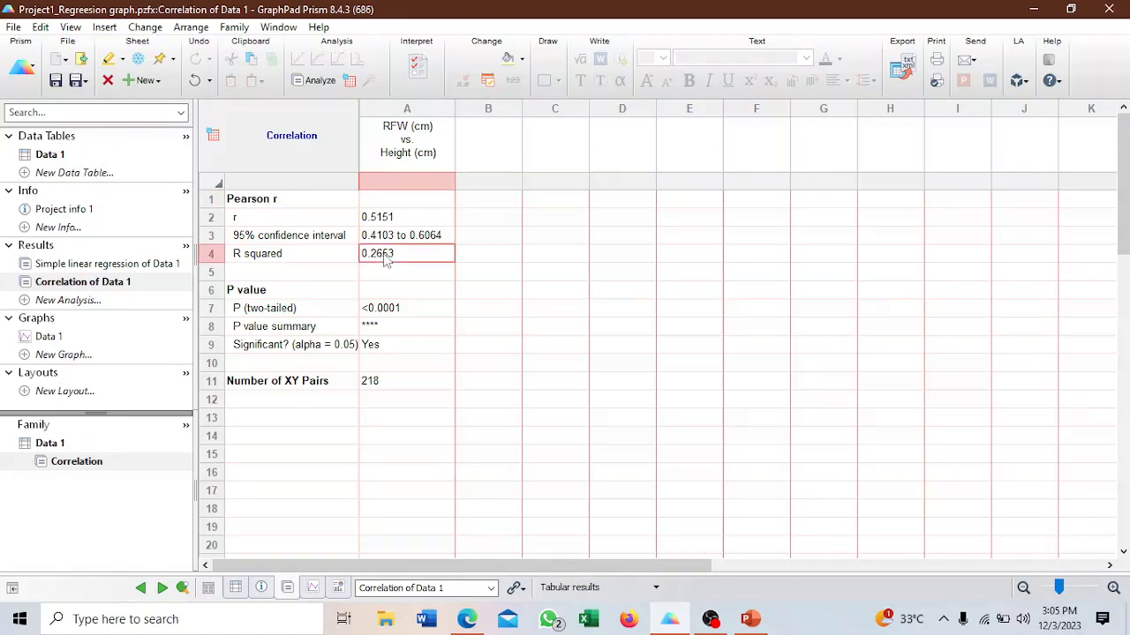
pyautogui.click(326, 263)
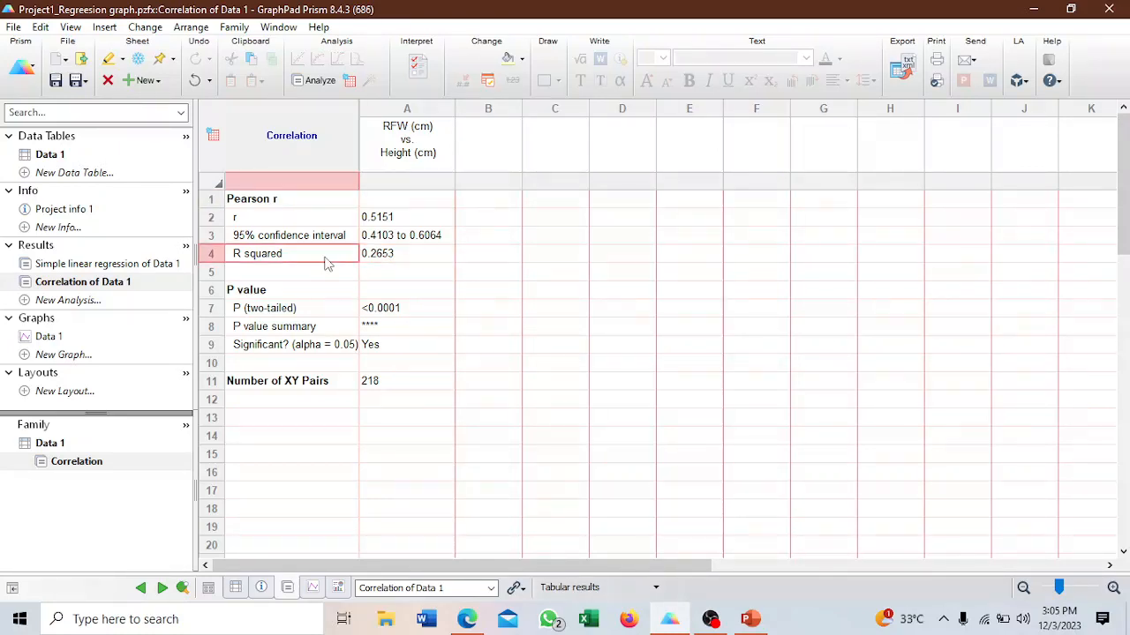
pyautogui.click(397, 316)
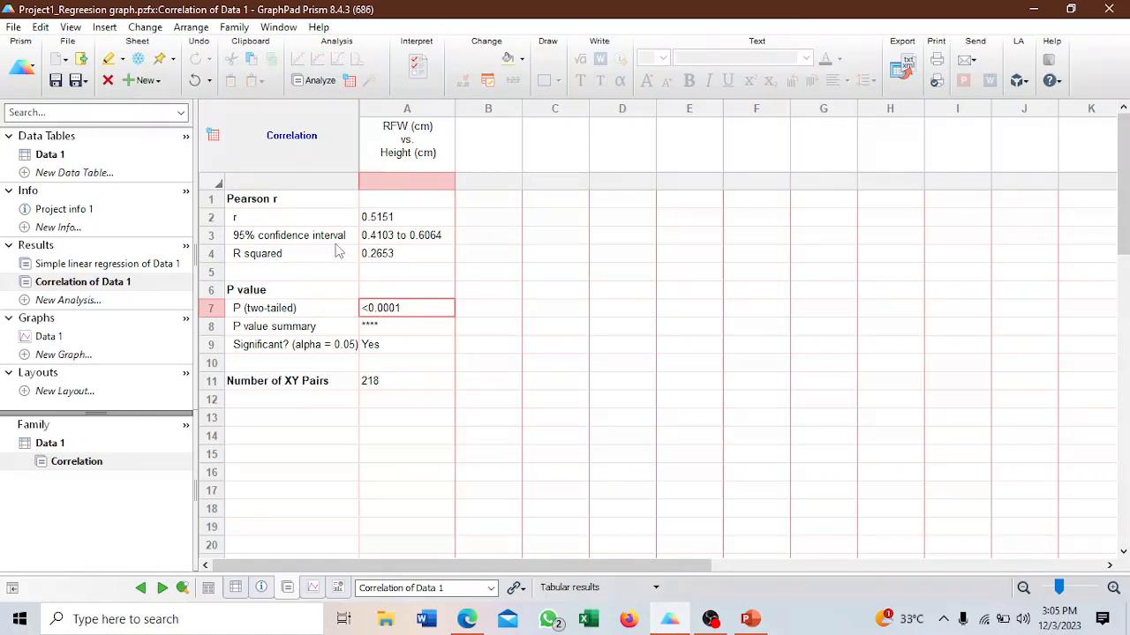
pyautogui.click(386, 224)
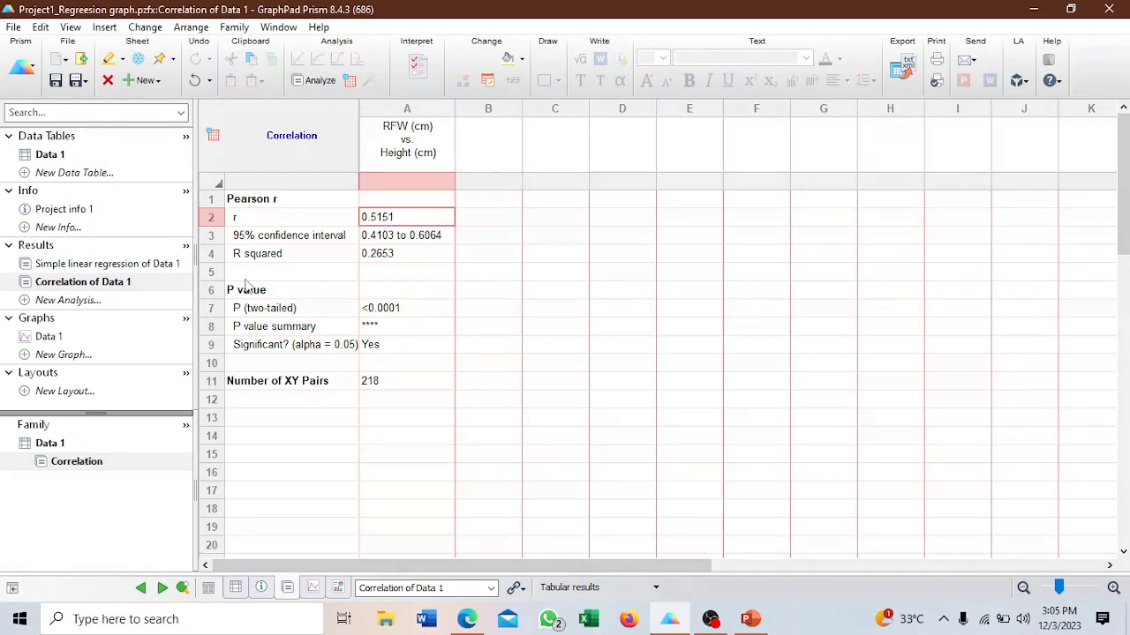
# - Format the axes of the Data 1 graph with the Wide shape and the Offset X & Y axes frame style
pyautogui.click(49, 337)
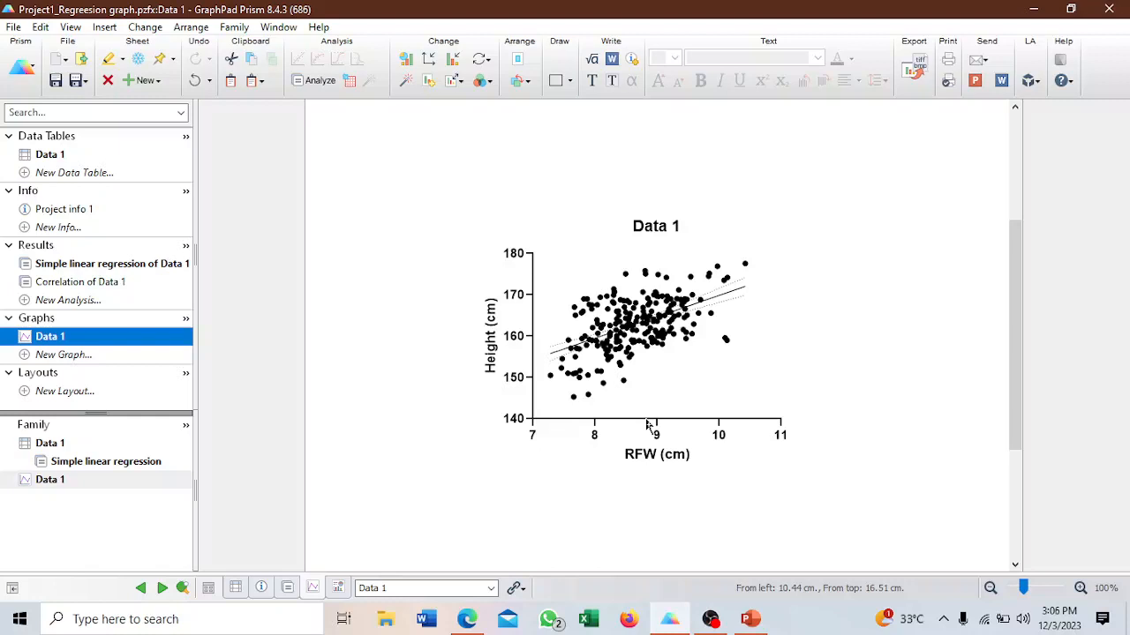
pyautogui.click(595, 420)
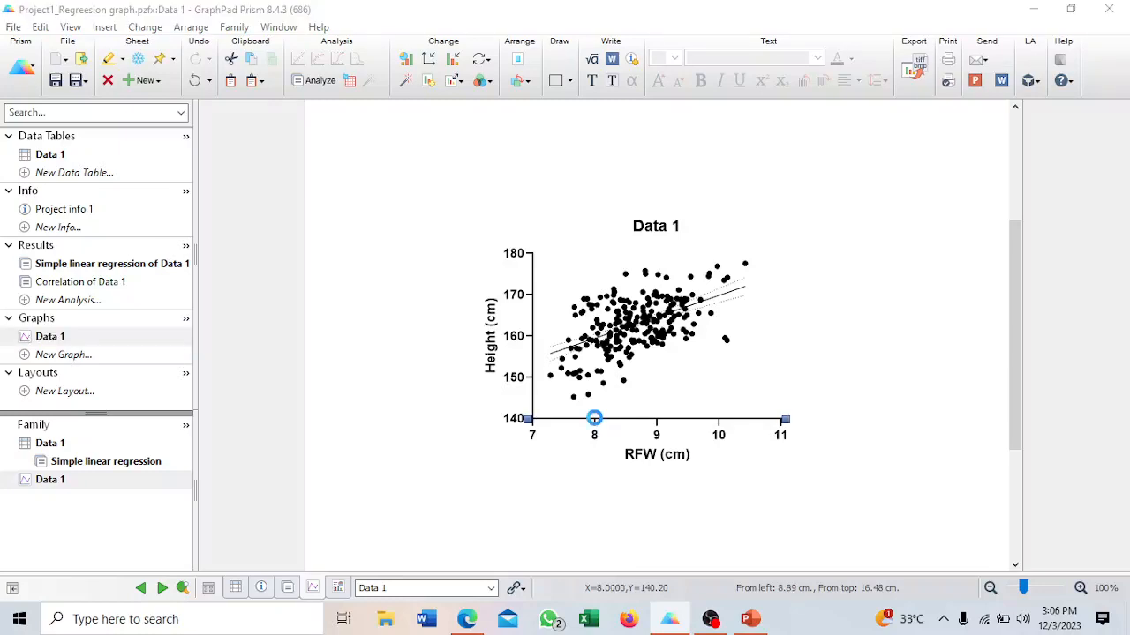
pyautogui.doubleClick(595, 418)
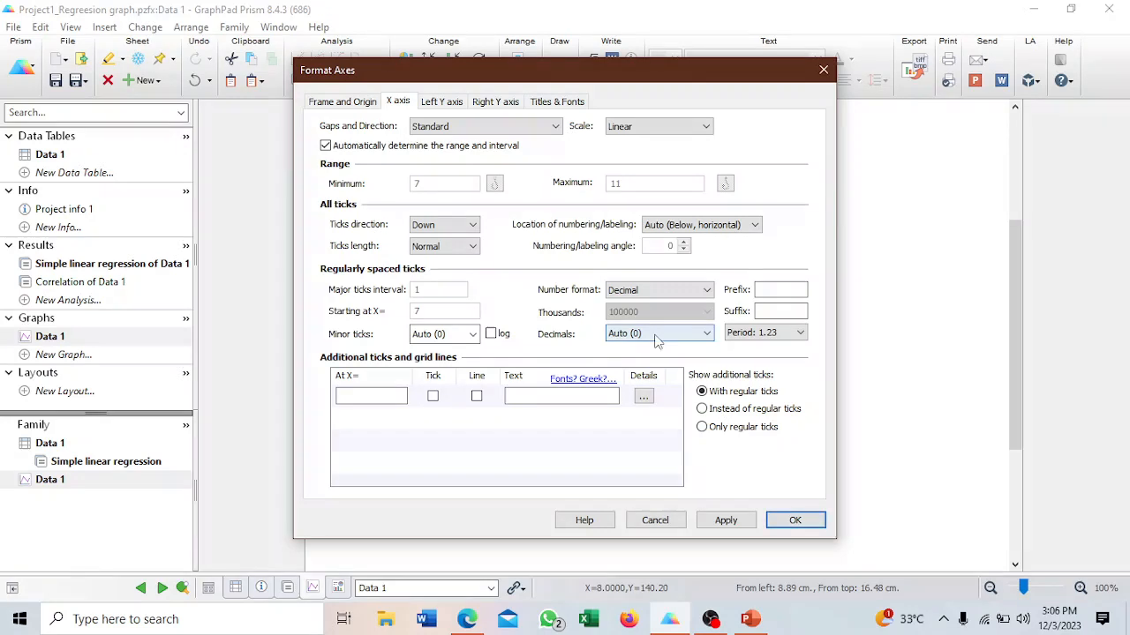
pyautogui.click(358, 102)
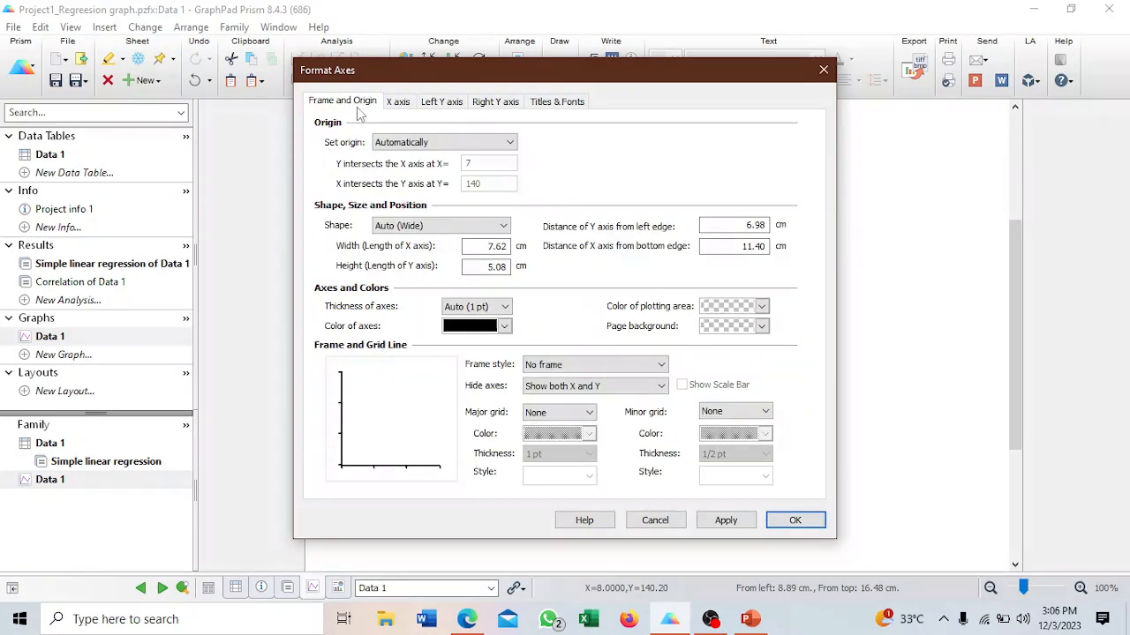
pyautogui.click(439, 225)
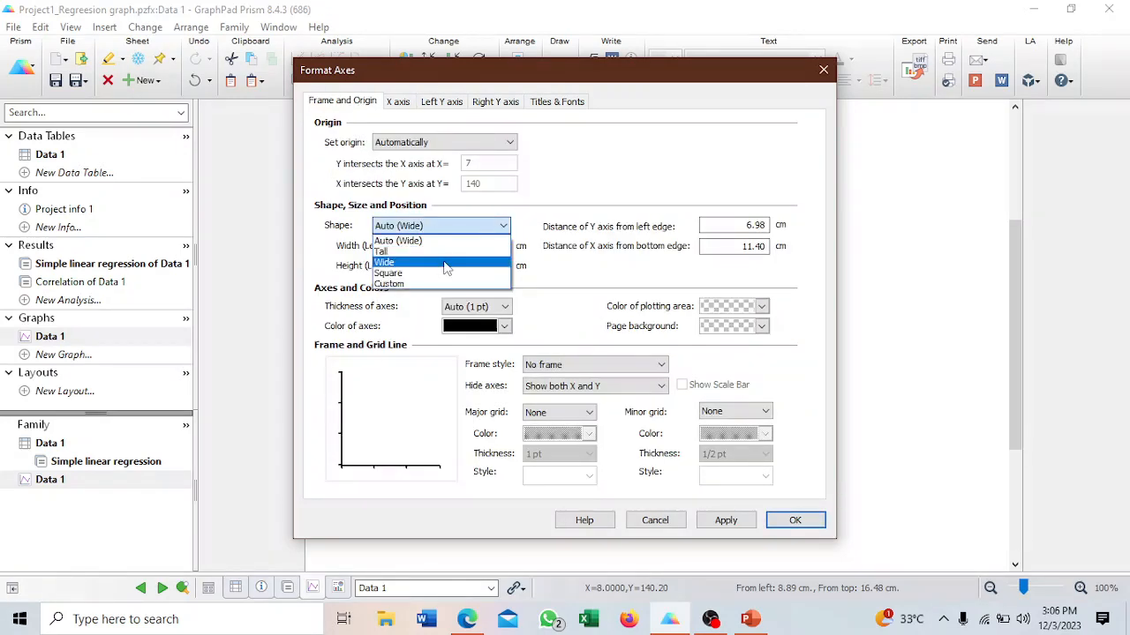
pyautogui.click(444, 259)
pyautogui.click(582, 366)
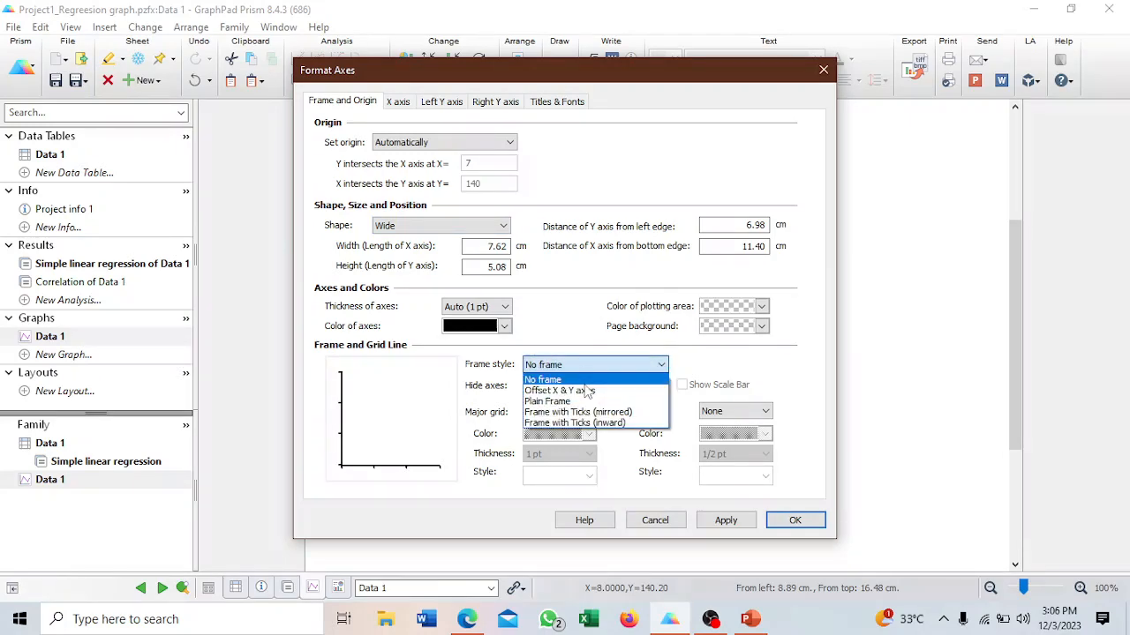
pyautogui.click(584, 394)
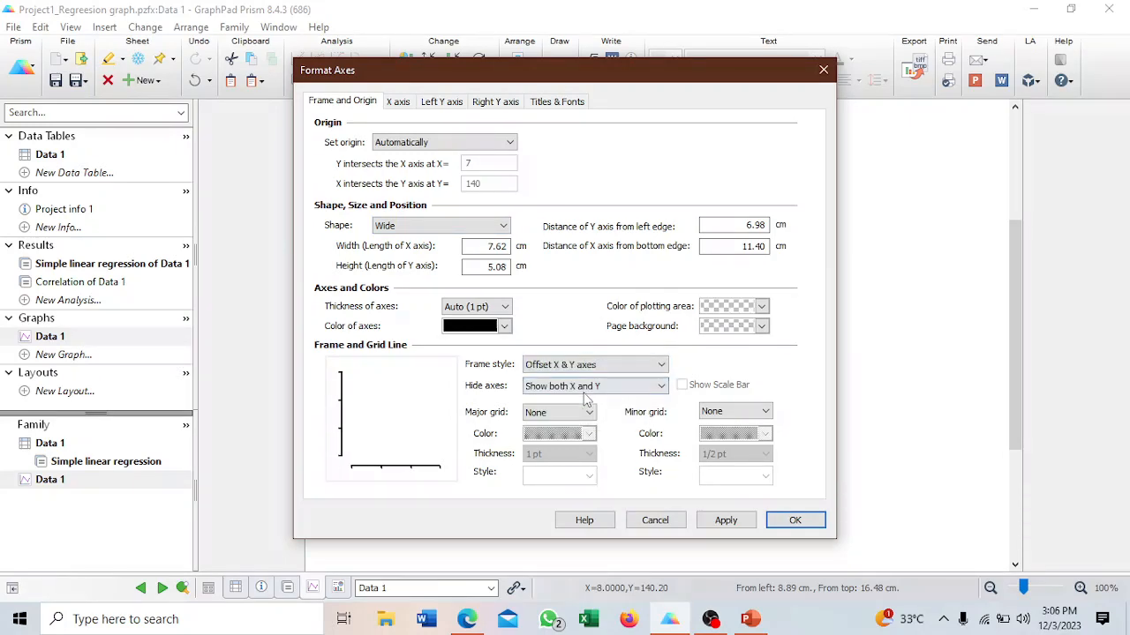
pyautogui.click(725, 520)
pyautogui.click(793, 521)
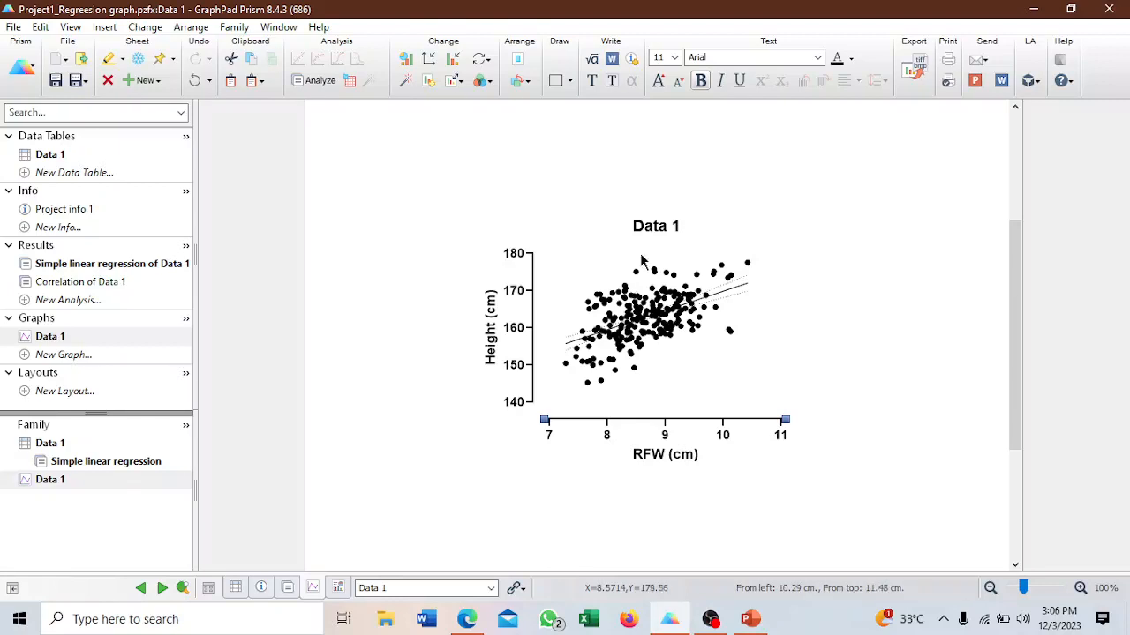
# - Delete the graph title and insert the text "r=0.515, R2=0.265; P<0.001" above the plot
pyautogui.doubleClick(645, 228)
pyautogui.press('Delete')
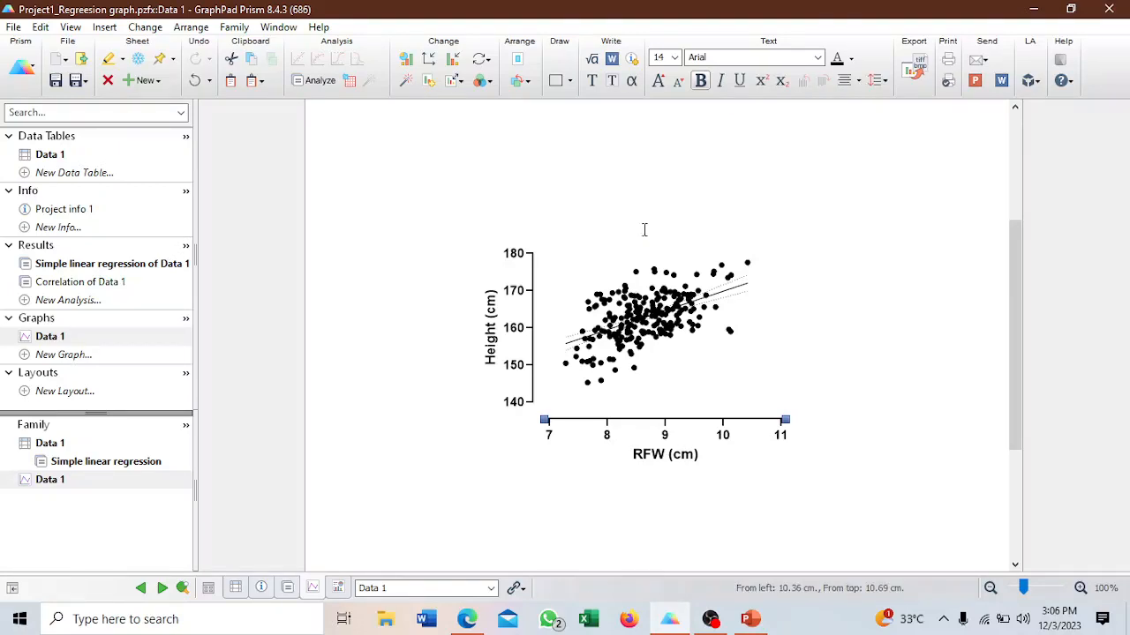
pyautogui.rightClick(553, 244)
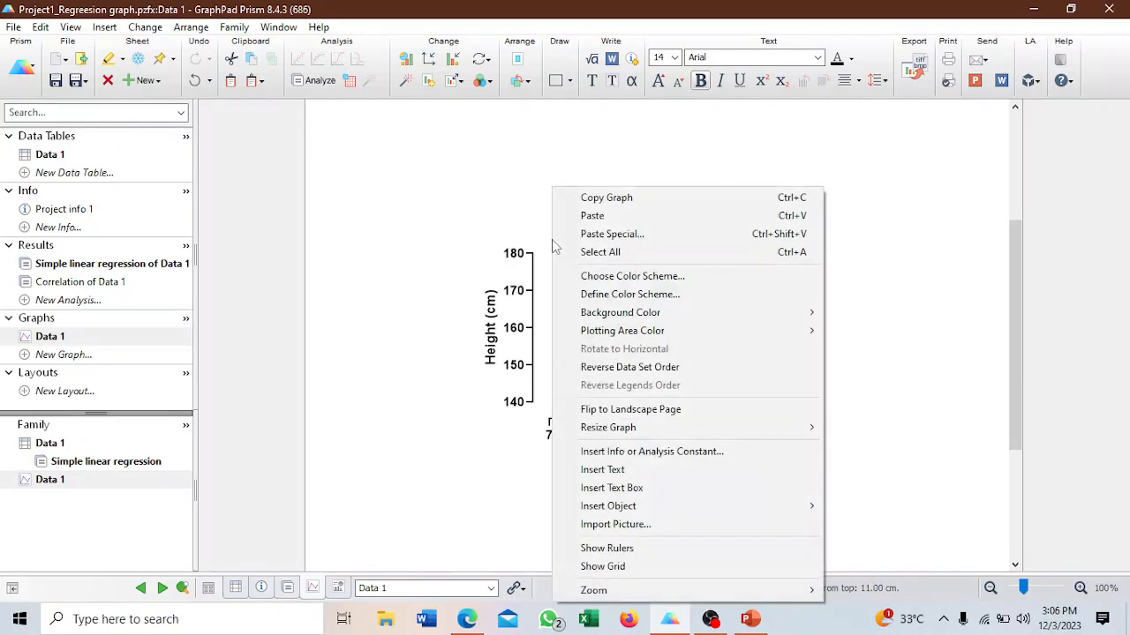
pyautogui.click(605, 473)
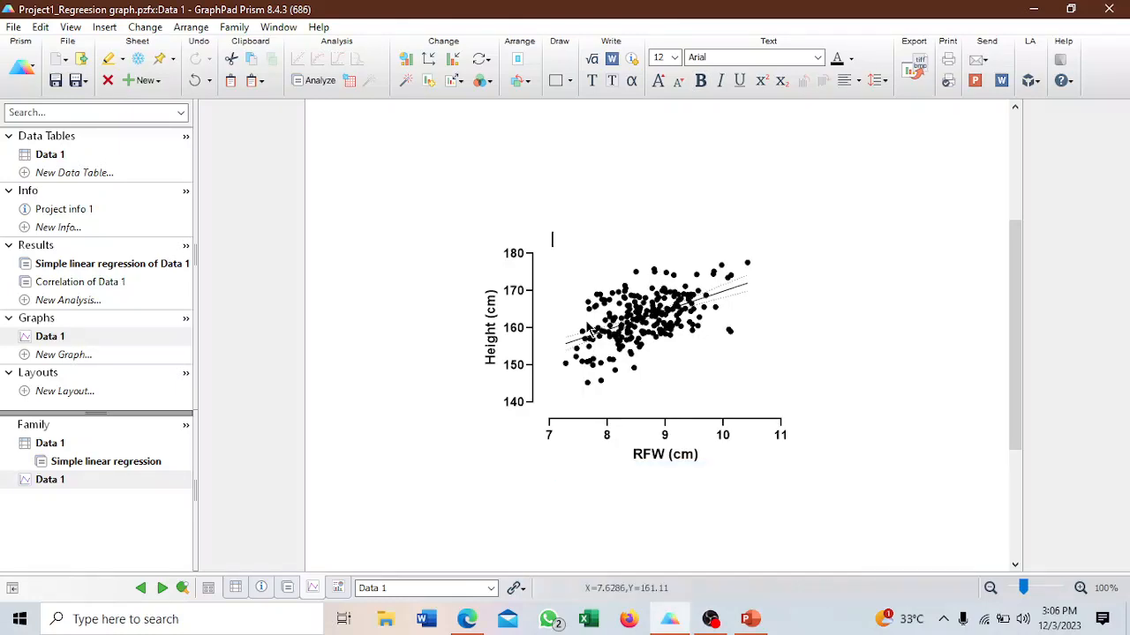
pyautogui.write('r')
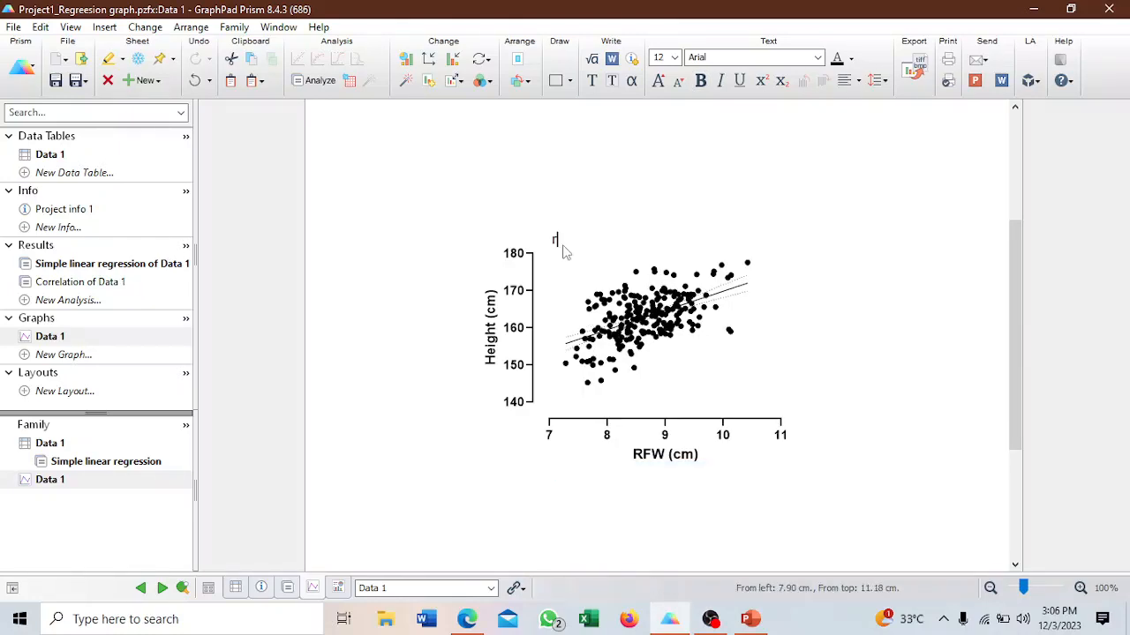
pyautogui.write('=0.515, R2=0.265; P<0.001')
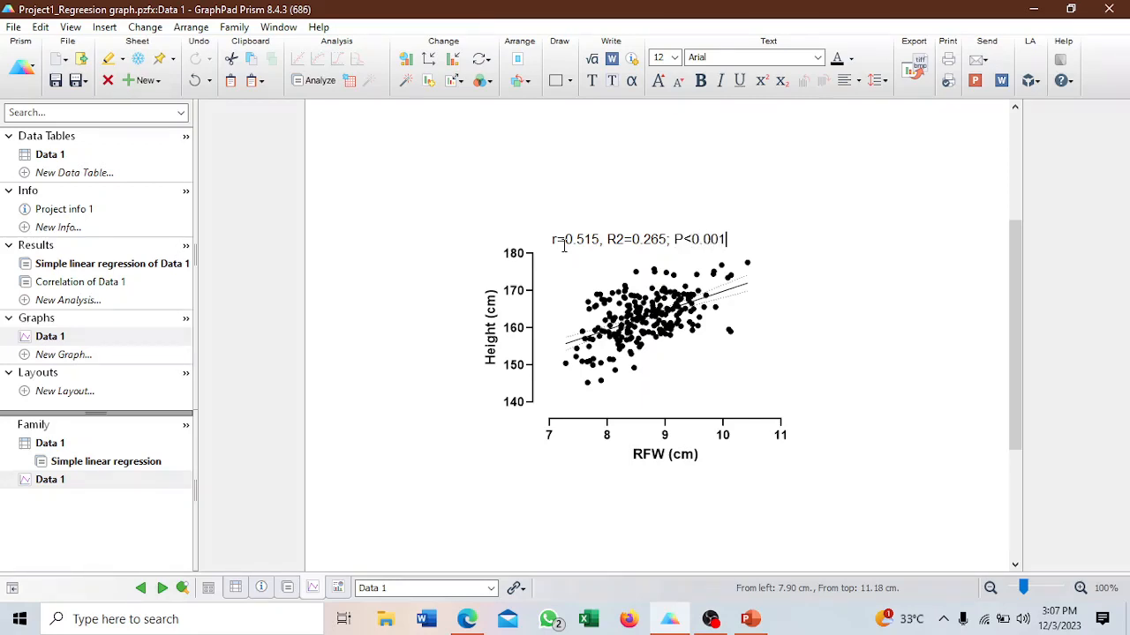
# - Make the statistics text above the plot bold and set its font size to 14
pyautogui.click(639, 174)
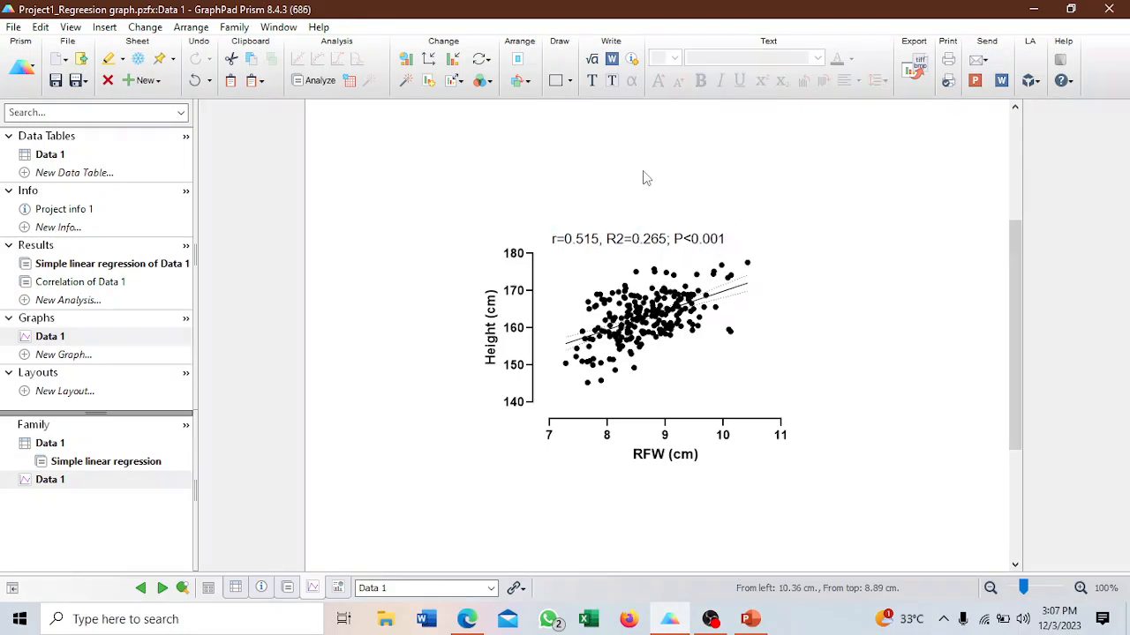
pyautogui.click(643, 234)
pyautogui.hotkey('ctrl', 'b')
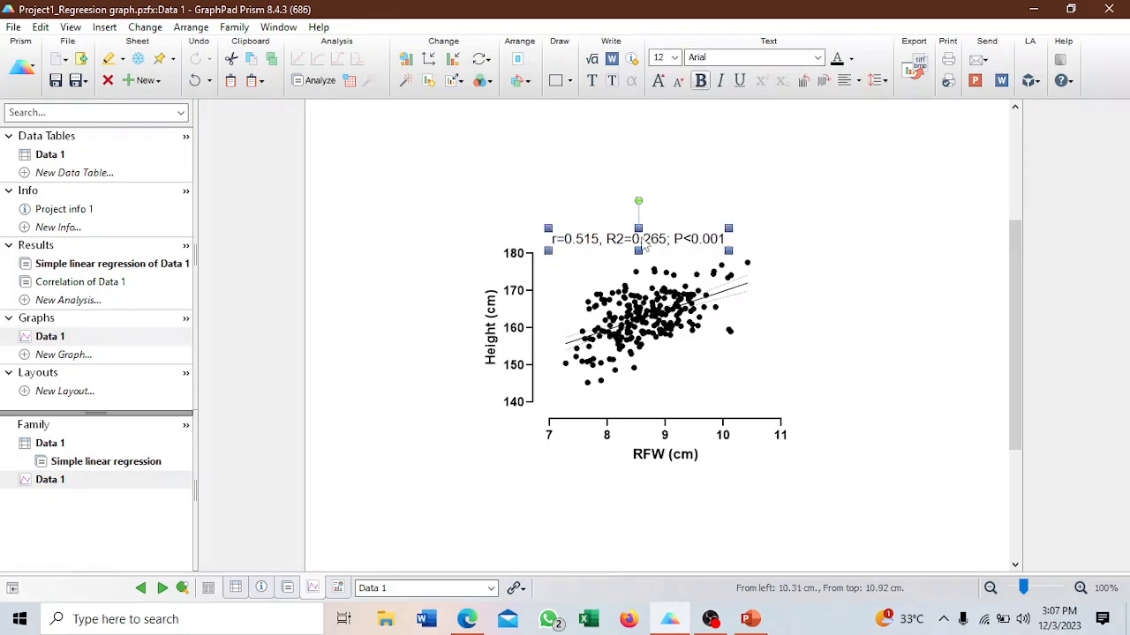
pyautogui.click(701, 82)
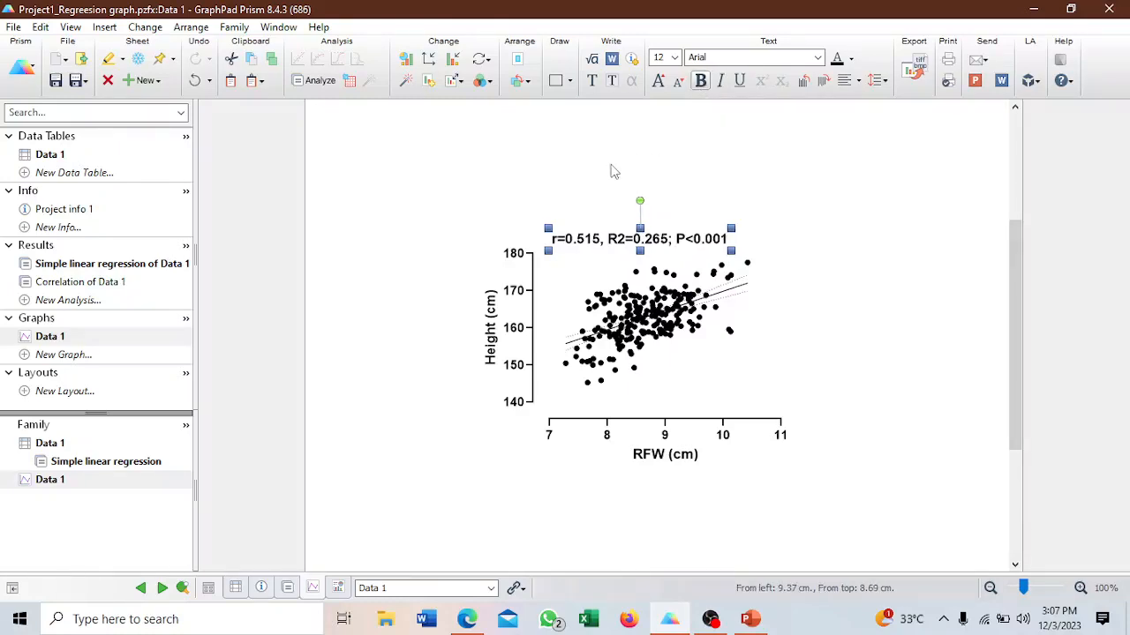
pyautogui.click(666, 80)
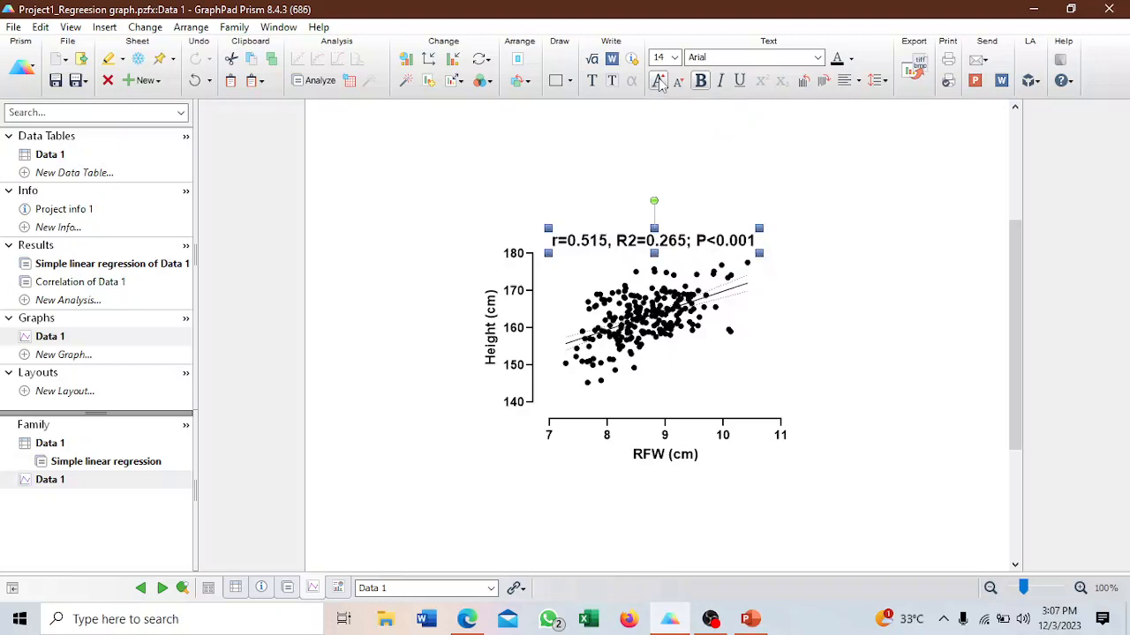
# - Set the font size of the "Height (cm)" and "RFW (cm)" axis titles to 14
pyautogui.click(511, 299)
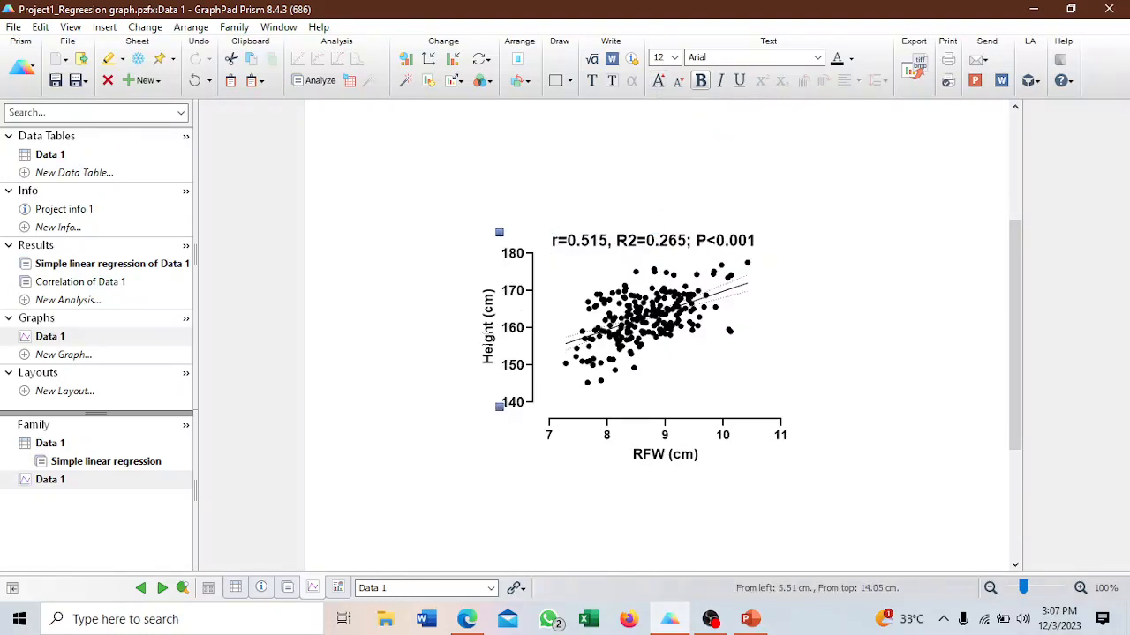
pyautogui.click(488, 334)
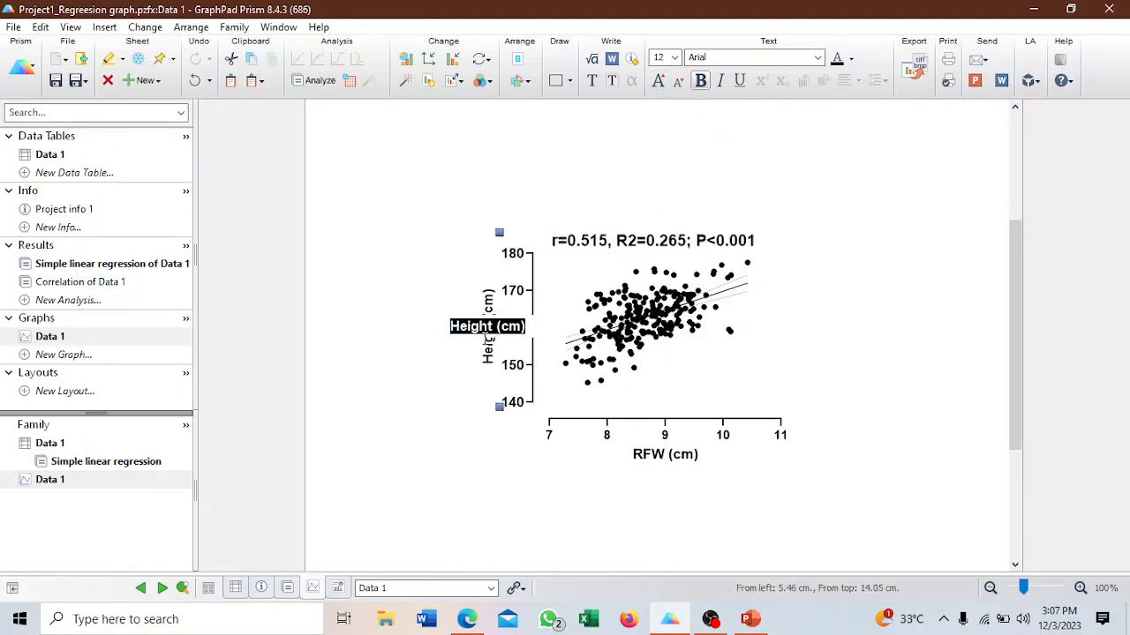
pyautogui.click(658, 81)
pyautogui.click(663, 453)
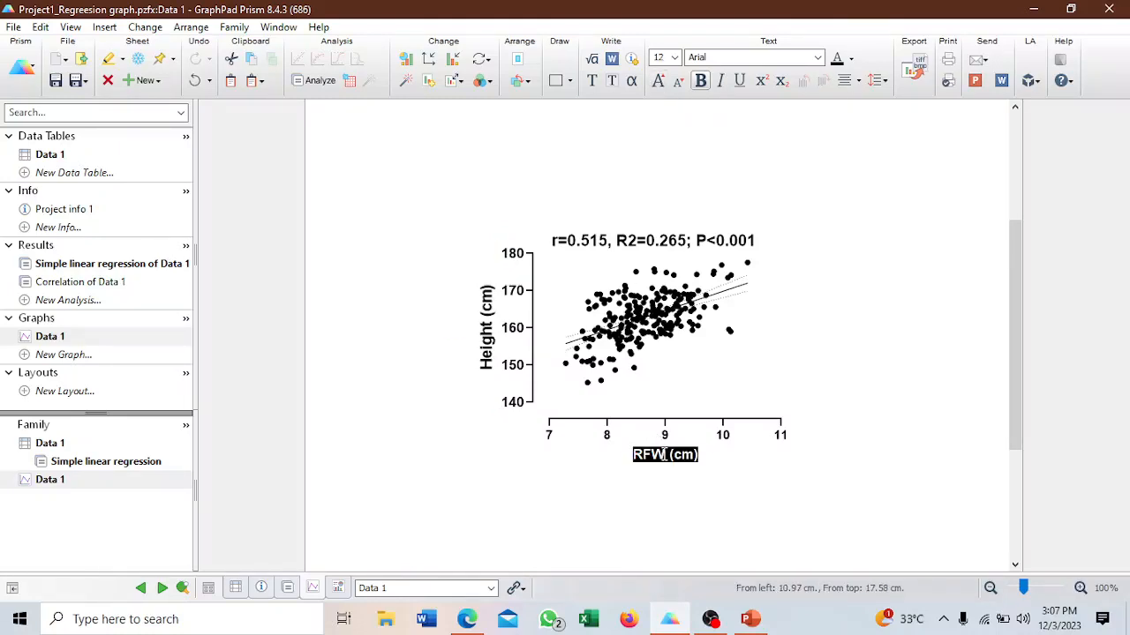
pyautogui.click(658, 81)
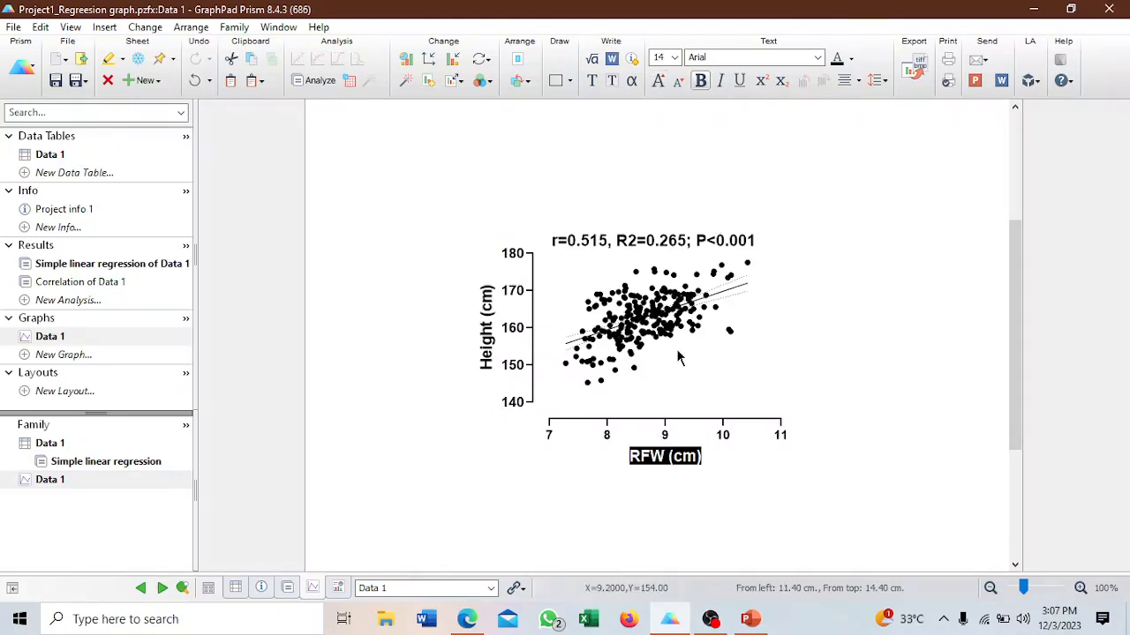
pyautogui.click(671, 442)
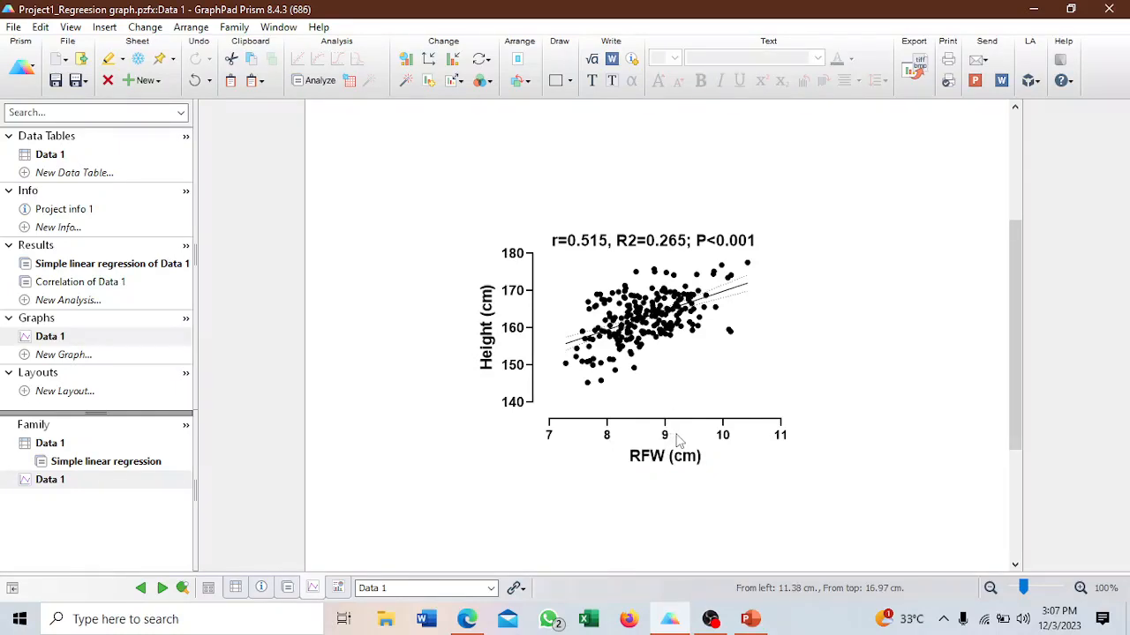
# - Increase the font size of the X axis numbering to 14 and enlarge the Y axis numbering to match
pyautogui.click(667, 434)
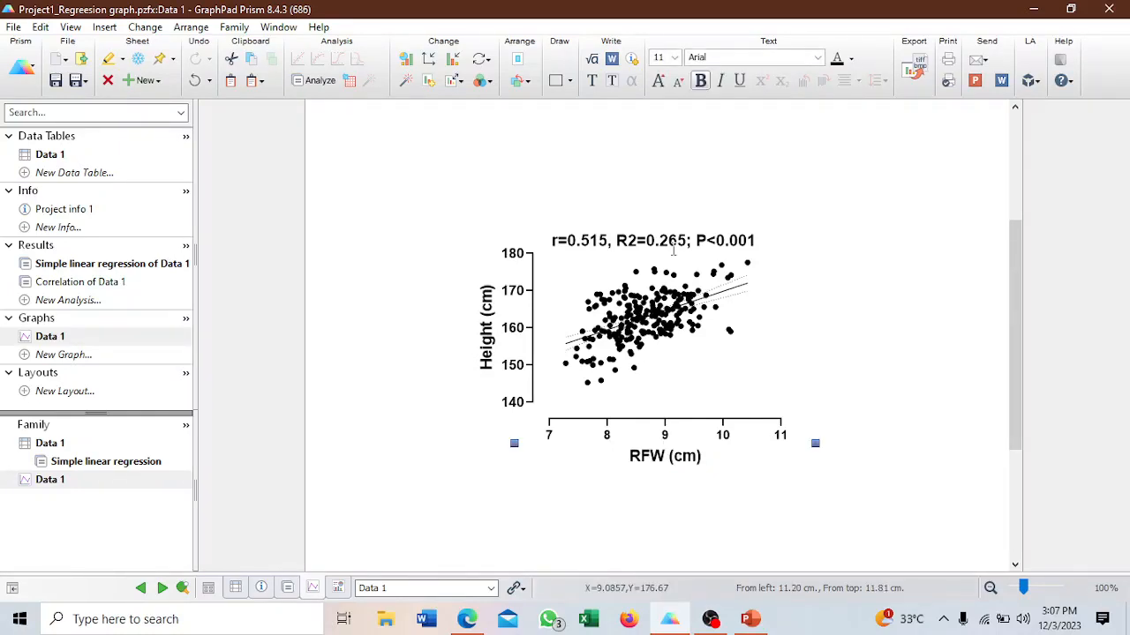
pyautogui.click(658, 82)
pyautogui.click(658, 81)
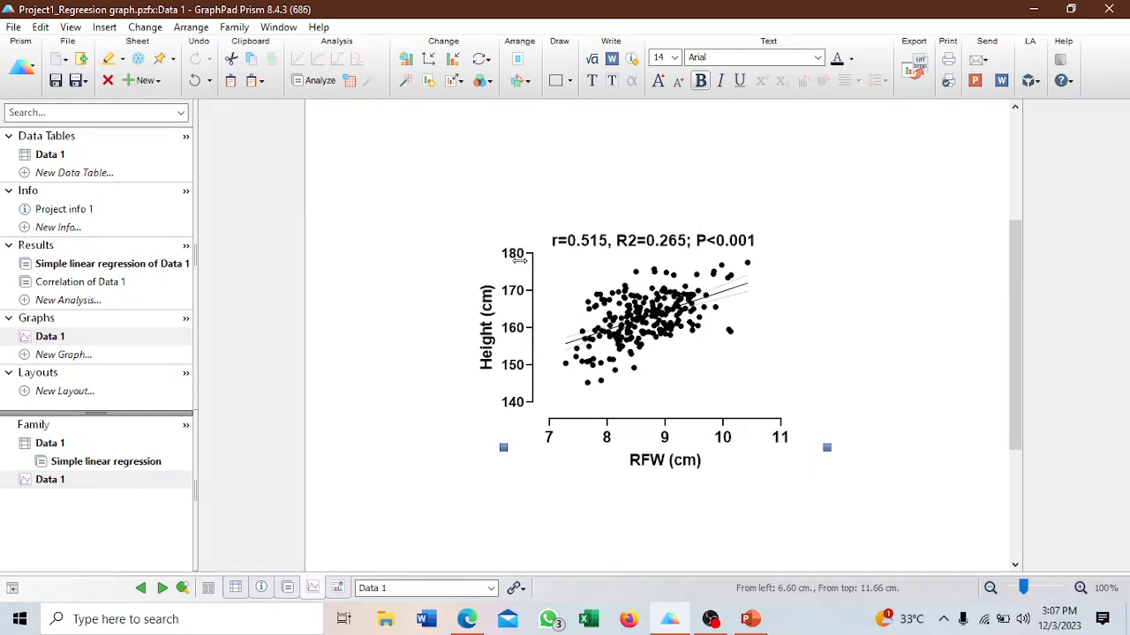
pyautogui.click(520, 258)
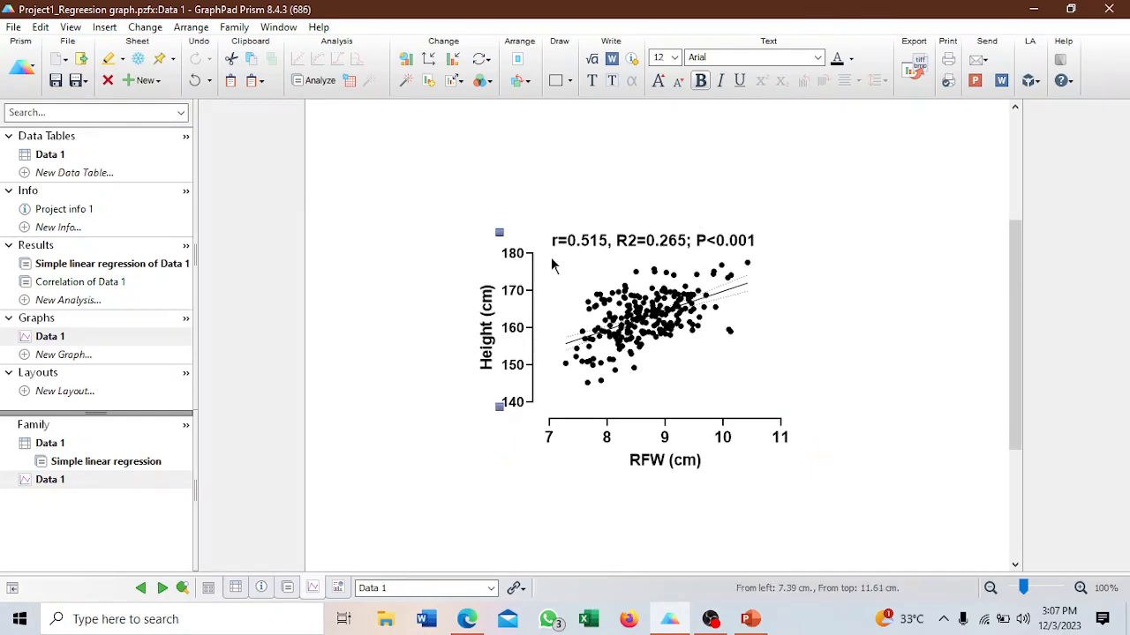
pyautogui.click(658, 82)
# - Nudge the statistics text slightly up and to the left so it starts in line with the Y axis
pyautogui.click(661, 234)
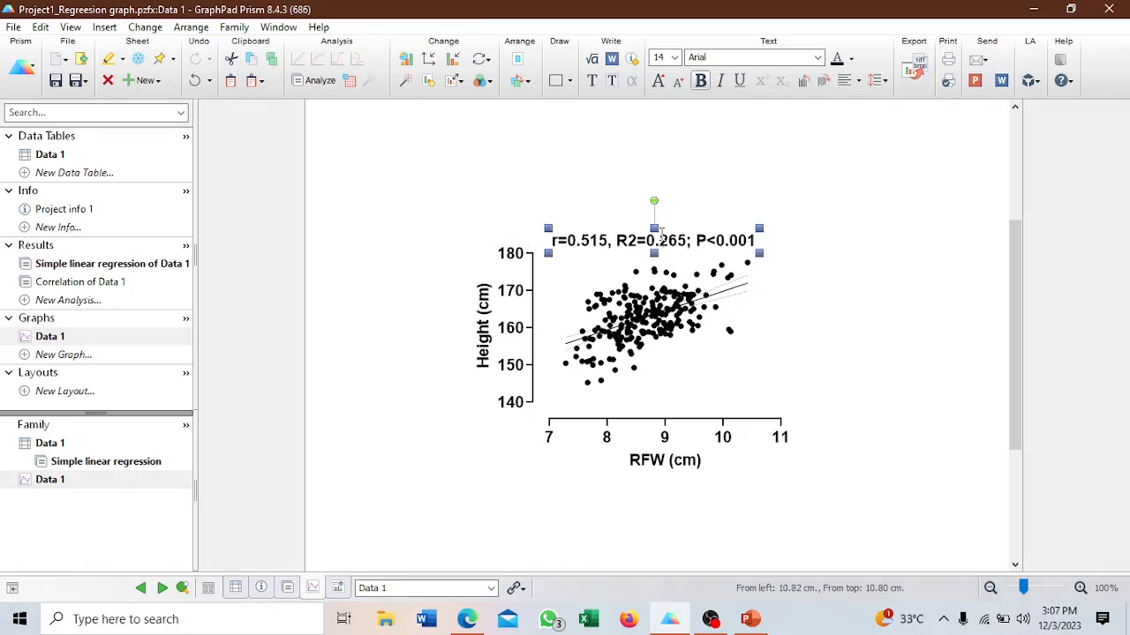
pyautogui.click(820, 292)
pyautogui.click(631, 240)
pyautogui.press('Up')
pyautogui.press('Up')
pyautogui.press('Up')
pyautogui.press('Up')
pyautogui.press('Up')
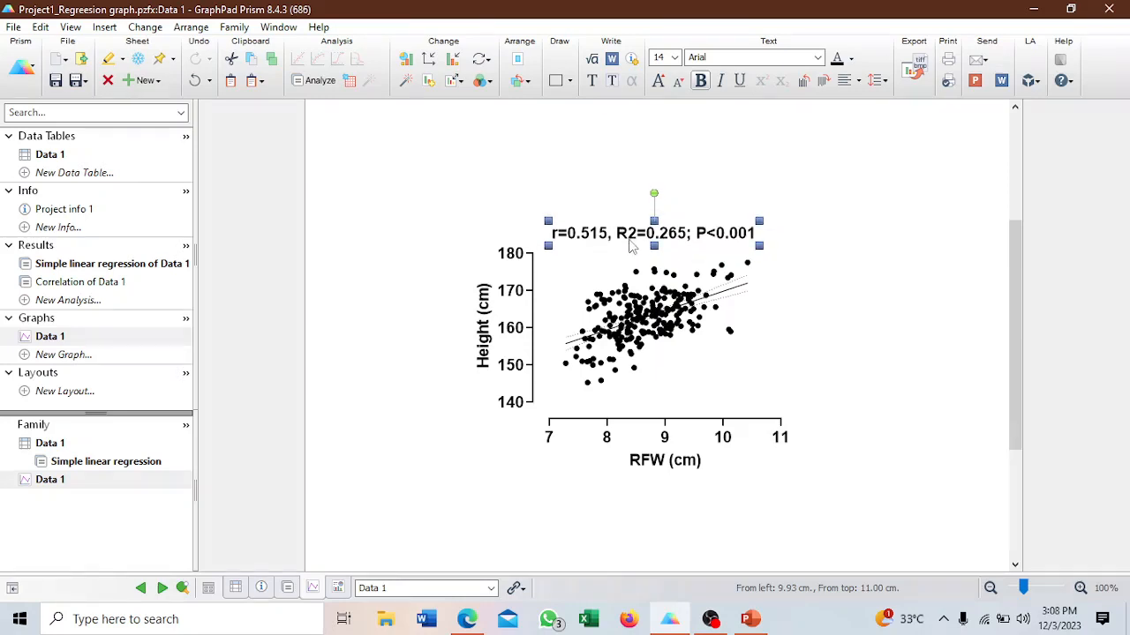
pyautogui.press('Left')
pyautogui.press('Left')
pyautogui.press('Left')
pyautogui.press('Left')
pyautogui.press('Left')
pyautogui.press('Left')
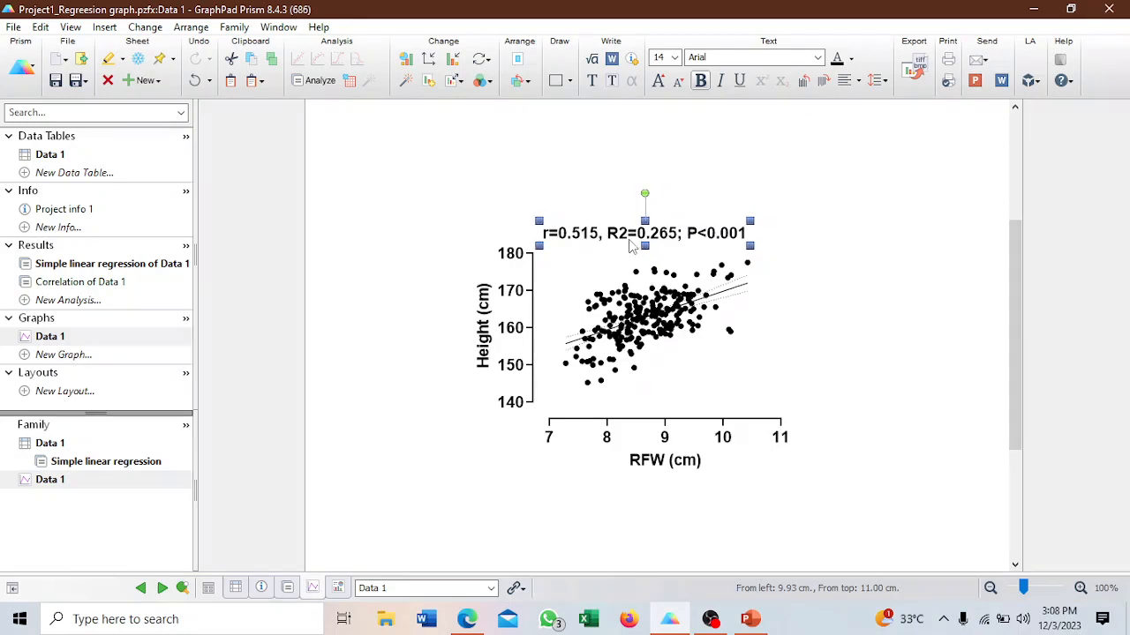
pyautogui.press('Left')
pyautogui.press('Left')
pyautogui.press('Left')
pyautogui.press('Left')
pyautogui.press('Left')
pyautogui.press('Left')
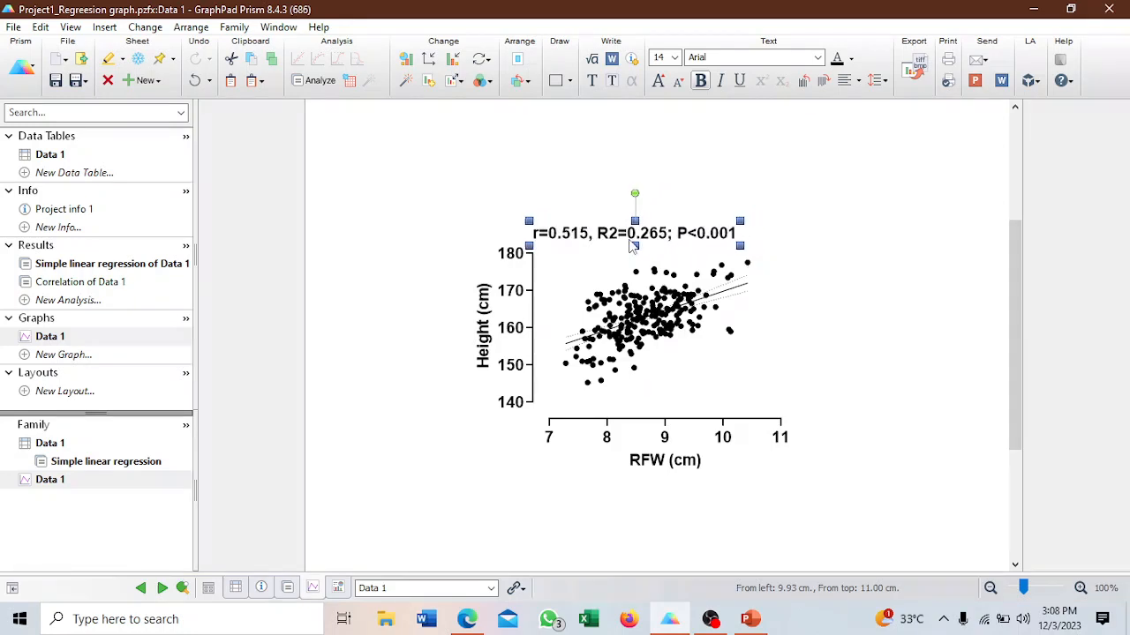
pyautogui.press('Down')
pyautogui.press('Down')
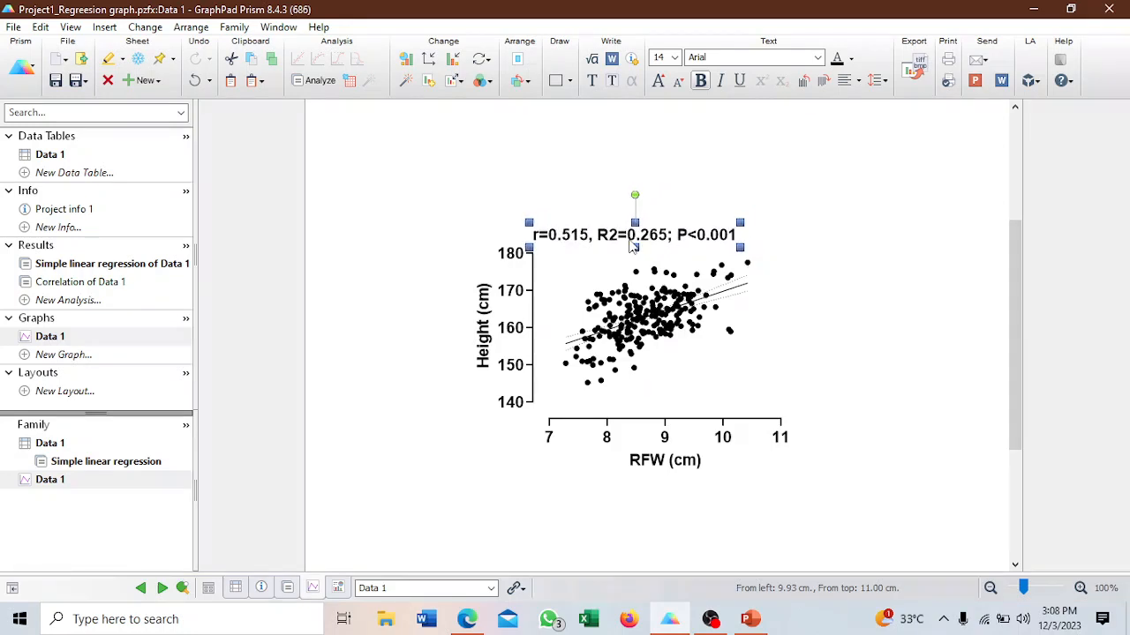
pyautogui.click(701, 208)
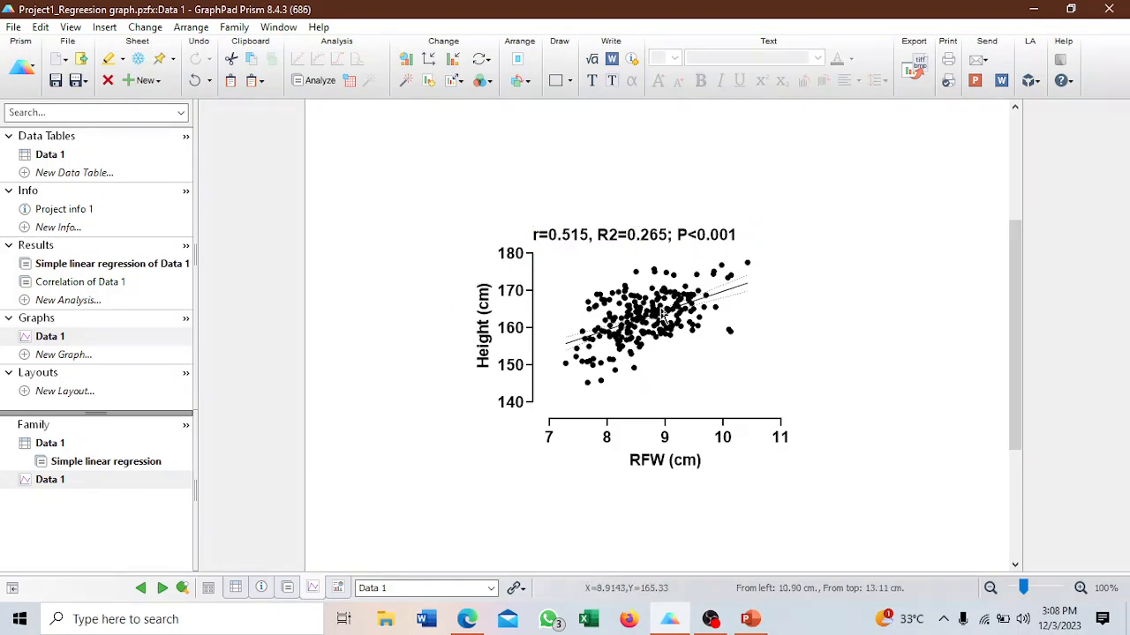
# - Copy the equation from the simple linear regression results and paste it onto the Data 1 graph near the X axis
pyautogui.click(147, 267)
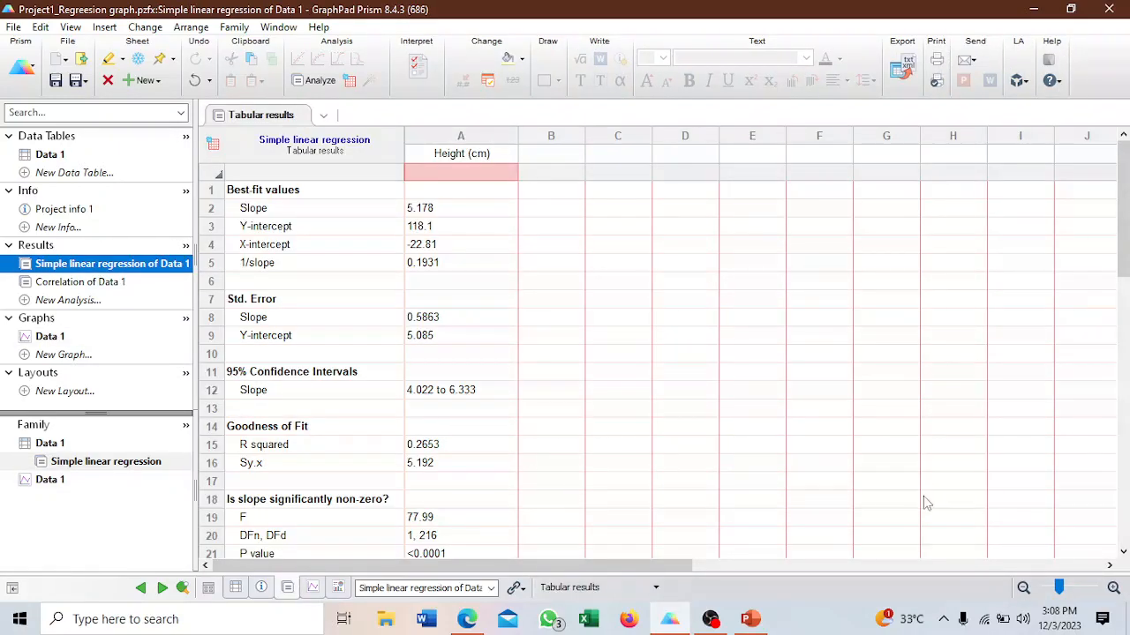
pyautogui.click(1124, 497)
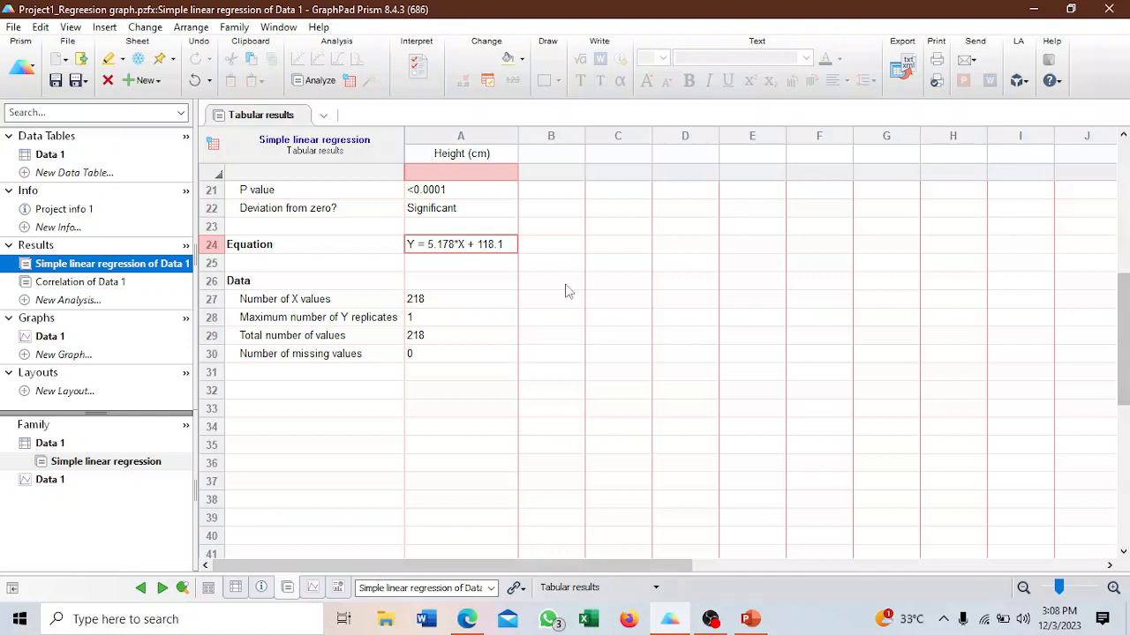
pyautogui.click(433, 251)
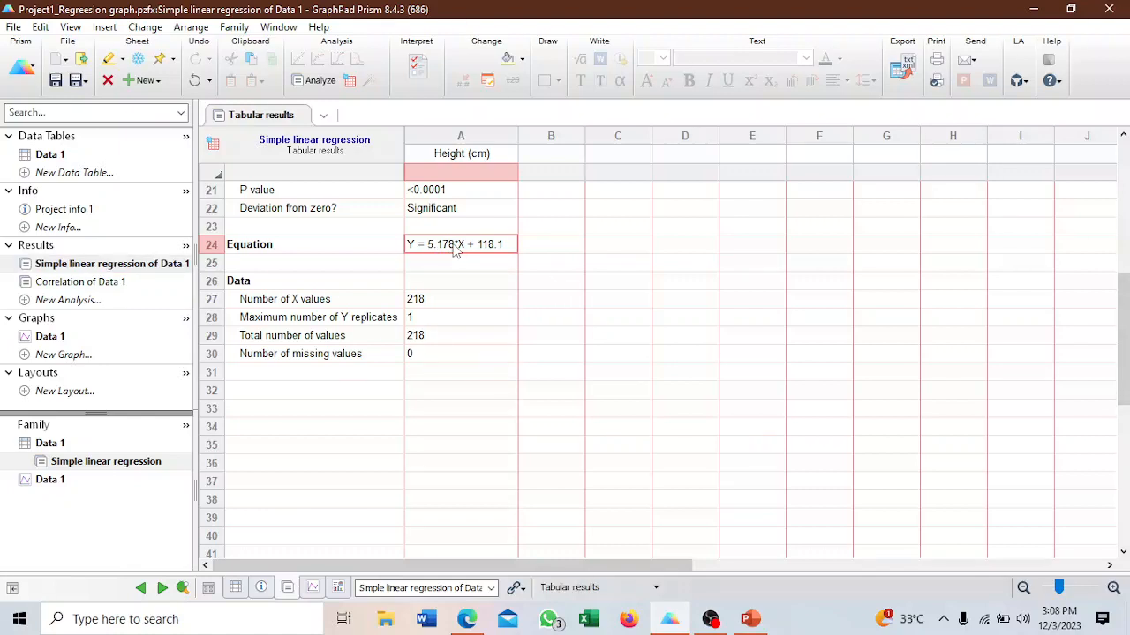
pyautogui.rightClick(455, 251)
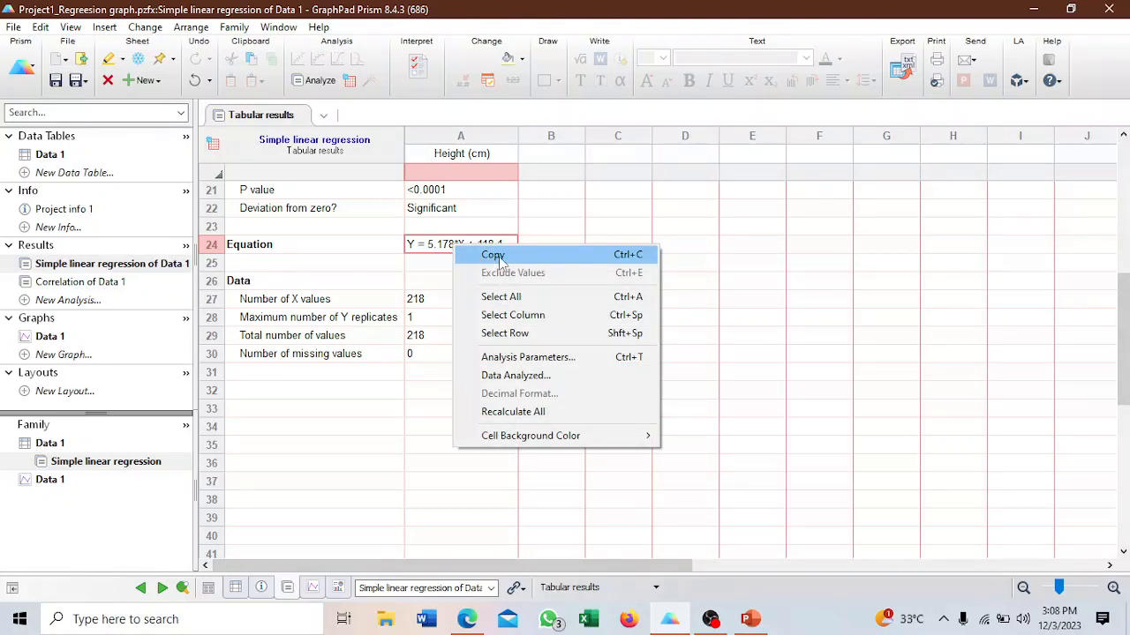
pyautogui.click(493, 256)
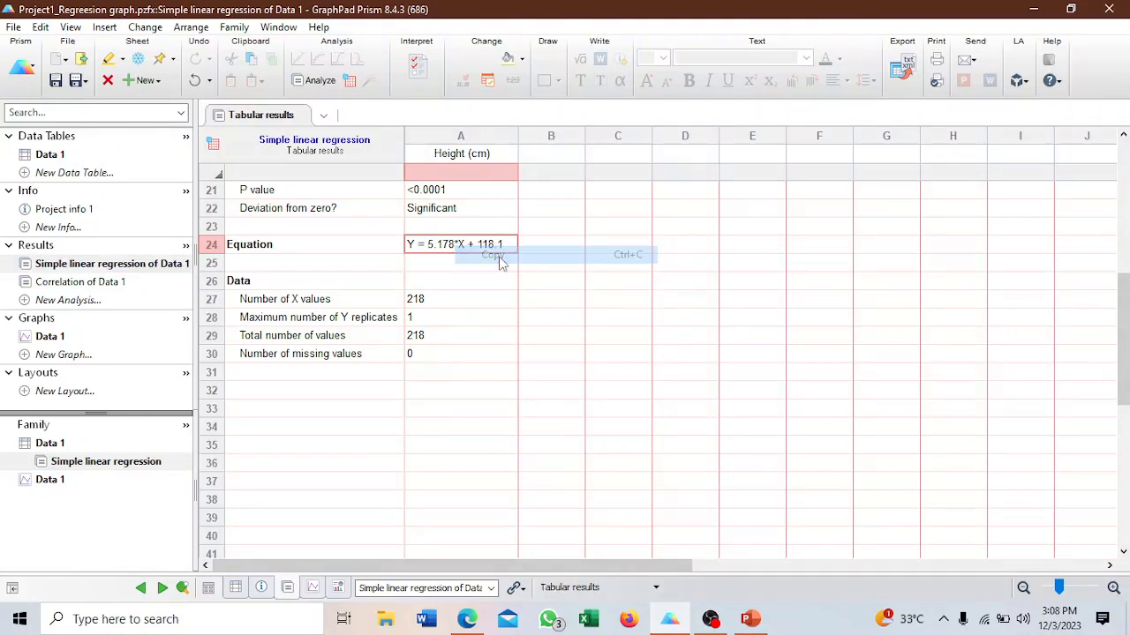
pyautogui.click(62, 338)
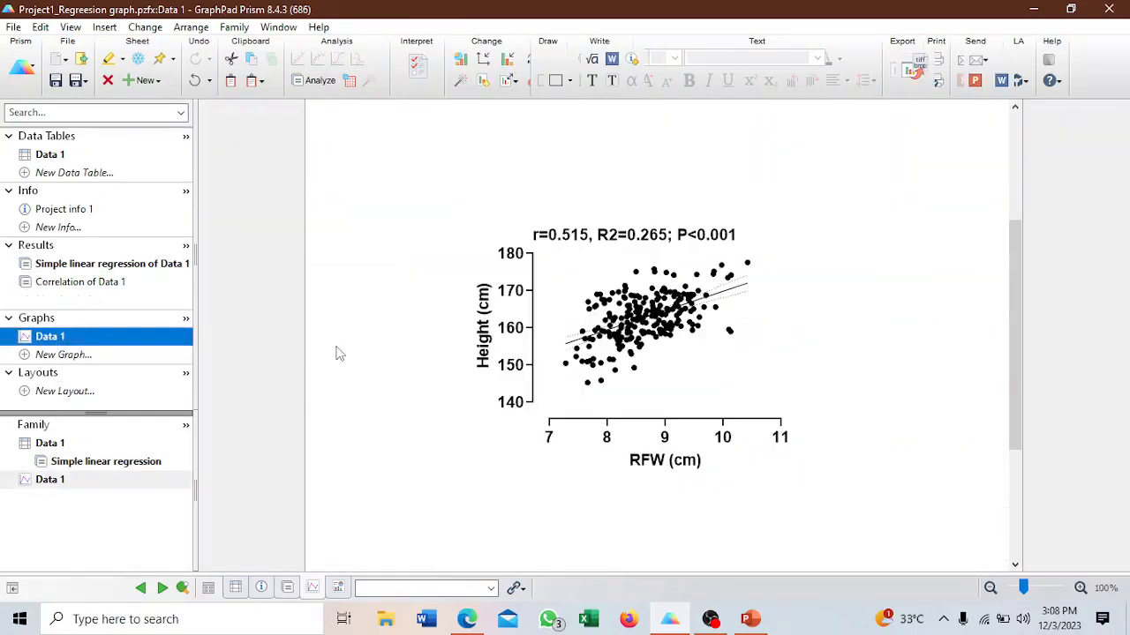
pyautogui.rightClick(569, 415)
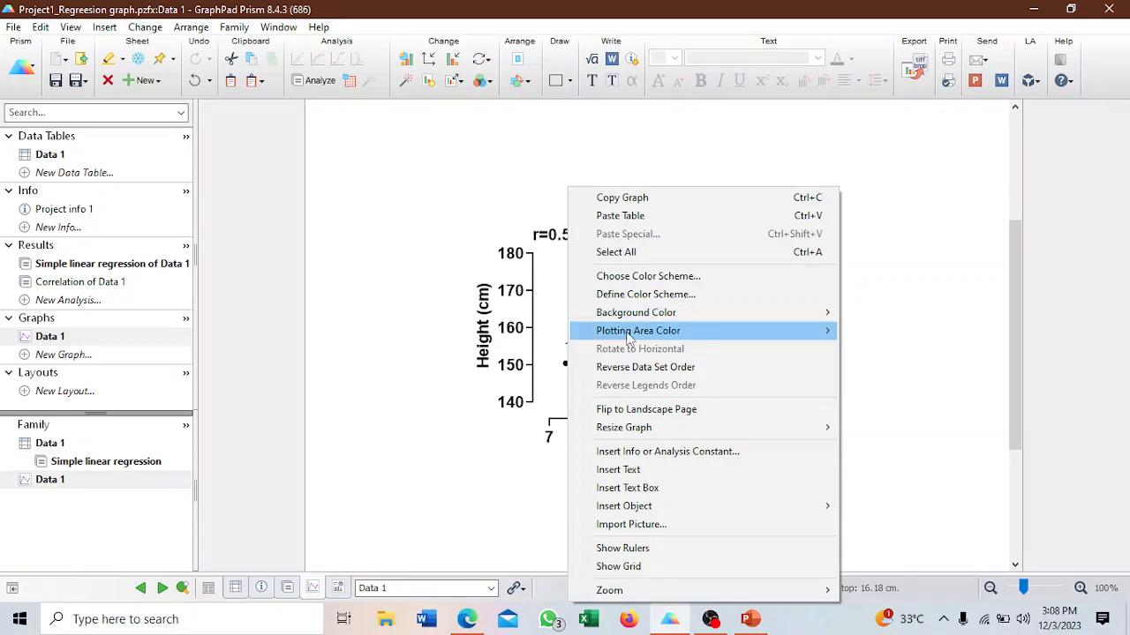
pyautogui.click(637, 225)
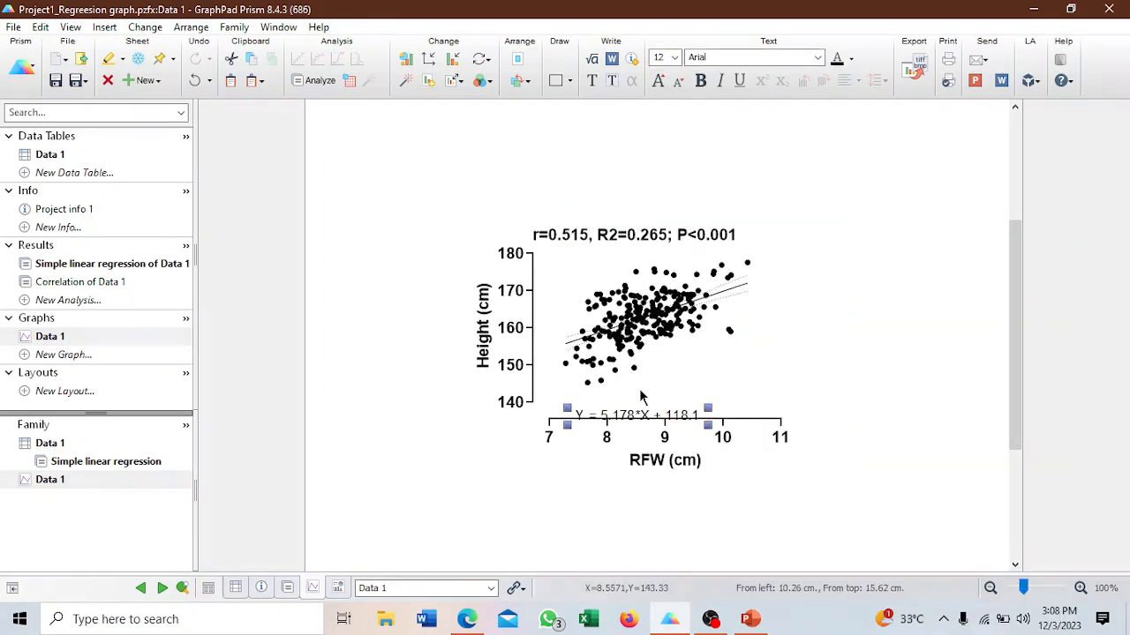
# - Position the pasted regression equation just above the left end of the X axis and make it bold
pyautogui.press('Up')
pyautogui.press('Up')
pyautogui.press('Up')
pyautogui.press('Up')
pyautogui.press('Up')
pyautogui.press('Up')
pyautogui.press('Up')
pyautogui.press('Up')
pyautogui.press('Up')
pyautogui.press('Up')
pyautogui.press('Up')
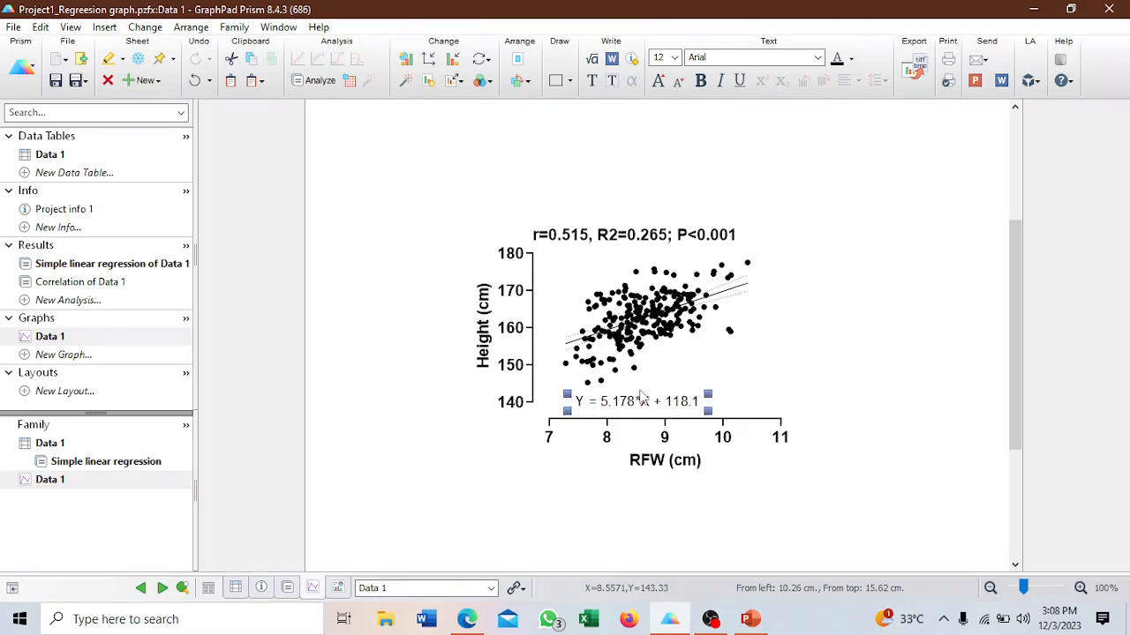
pyautogui.press('Up')
pyautogui.press('Left')
pyautogui.press('Left')
pyautogui.press('Left')
pyautogui.press('Left')
pyautogui.press('Left')
pyautogui.press('Left')
pyautogui.press('Left')
pyautogui.press('Left')
pyautogui.press('Left')
pyautogui.press('Left')
pyautogui.press('Left')
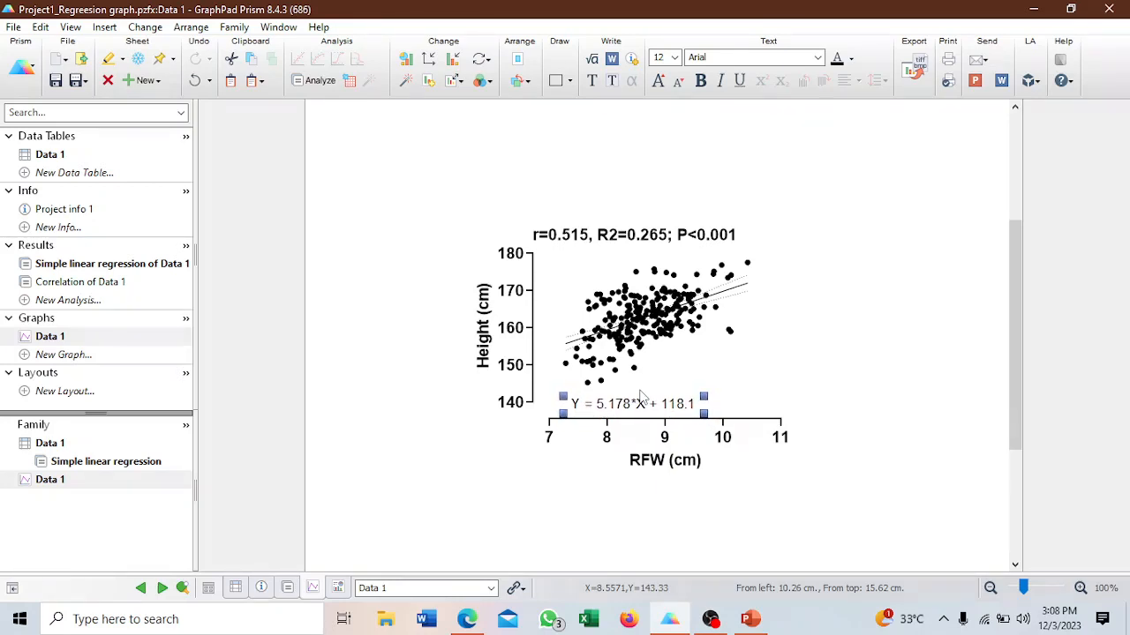
pyautogui.press('Left')
pyautogui.press('Left')
pyautogui.press('Left')
pyautogui.press('Left')
pyautogui.press('Left')
pyautogui.press('Left')
pyautogui.press('Left')
pyautogui.press('Left')
pyautogui.press('Left')
pyautogui.press('Left')
pyautogui.press('Left')
pyautogui.press('Left')
pyautogui.press('Left')
pyautogui.press('Left')
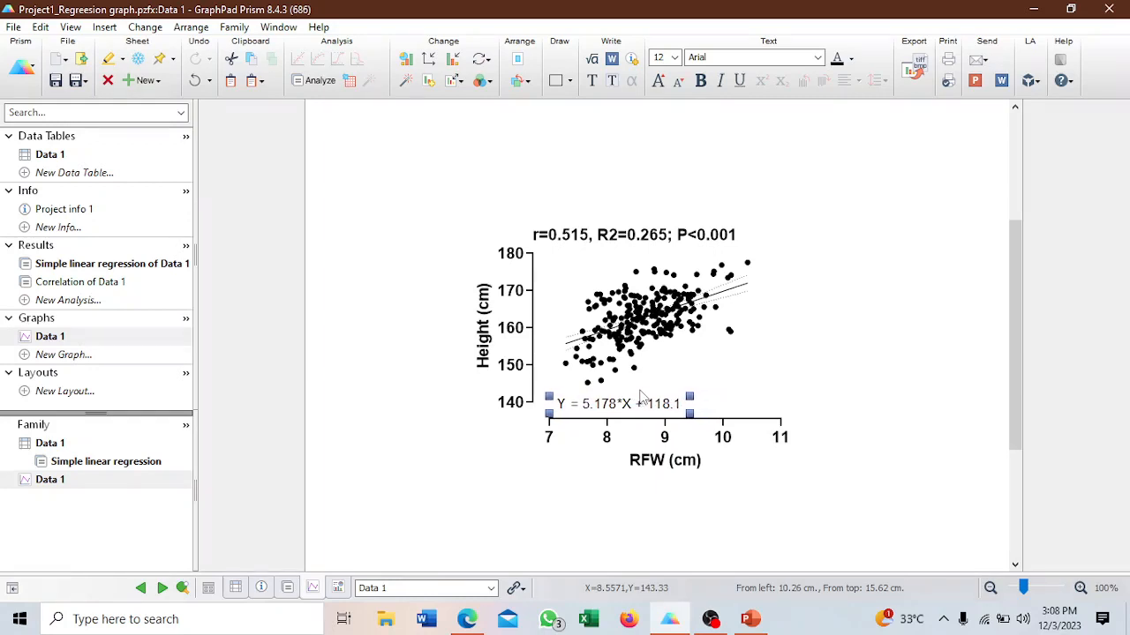
pyautogui.press('Down')
pyautogui.press('Down')
pyautogui.press('Down')
pyautogui.press('Down')
pyautogui.press('Down')
pyautogui.press('Down')
pyautogui.press('Down')
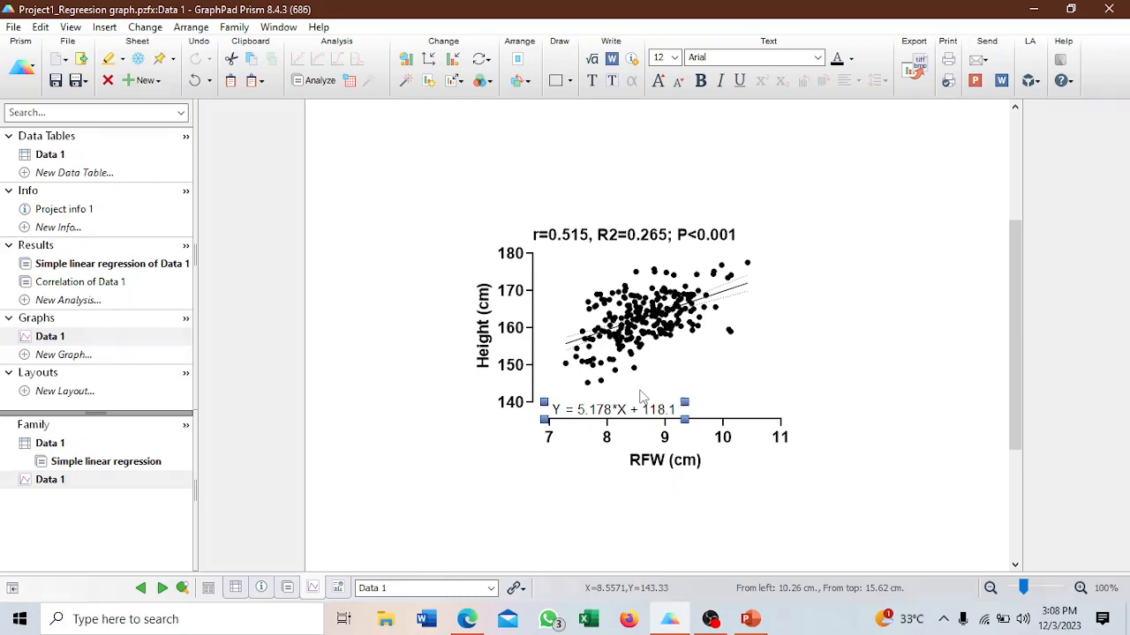
pyautogui.hotkey('ctrl', 'b')
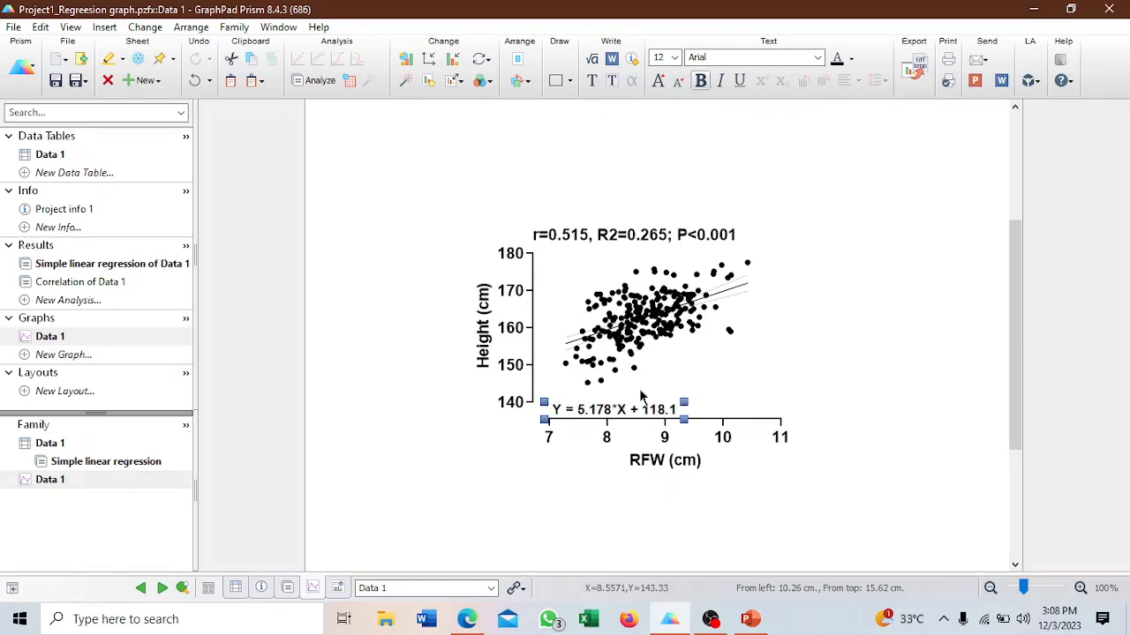
pyautogui.click(865, 292)
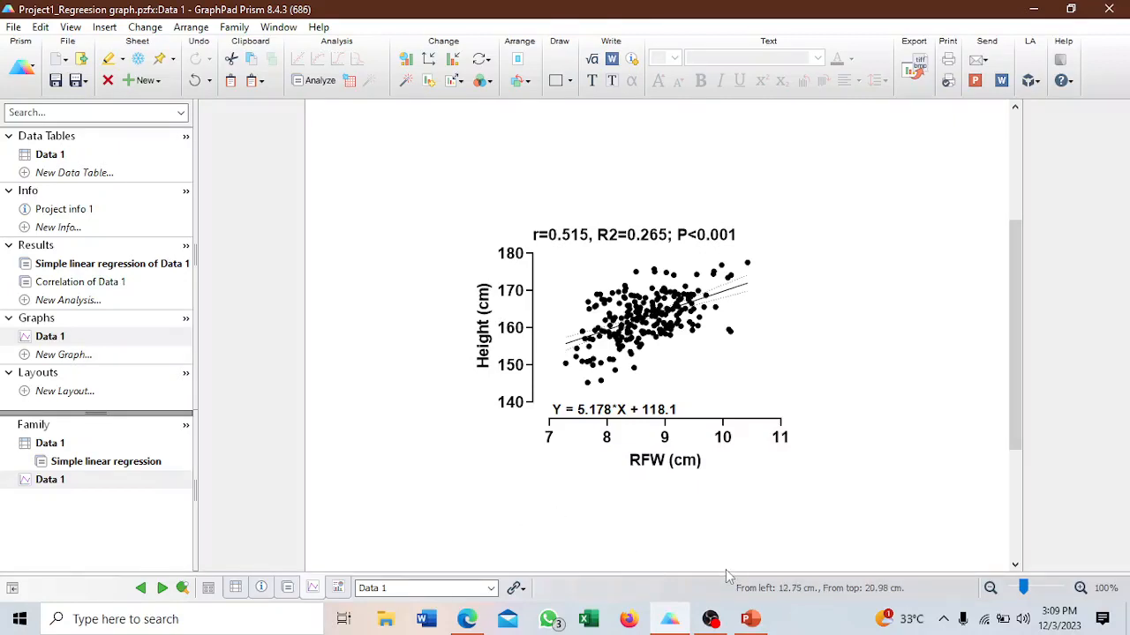
# - Check the reference graph in PowerPoint, then return to Prism and superscript the 2 of R2 in the statistics text
pyautogui.click(751, 619)
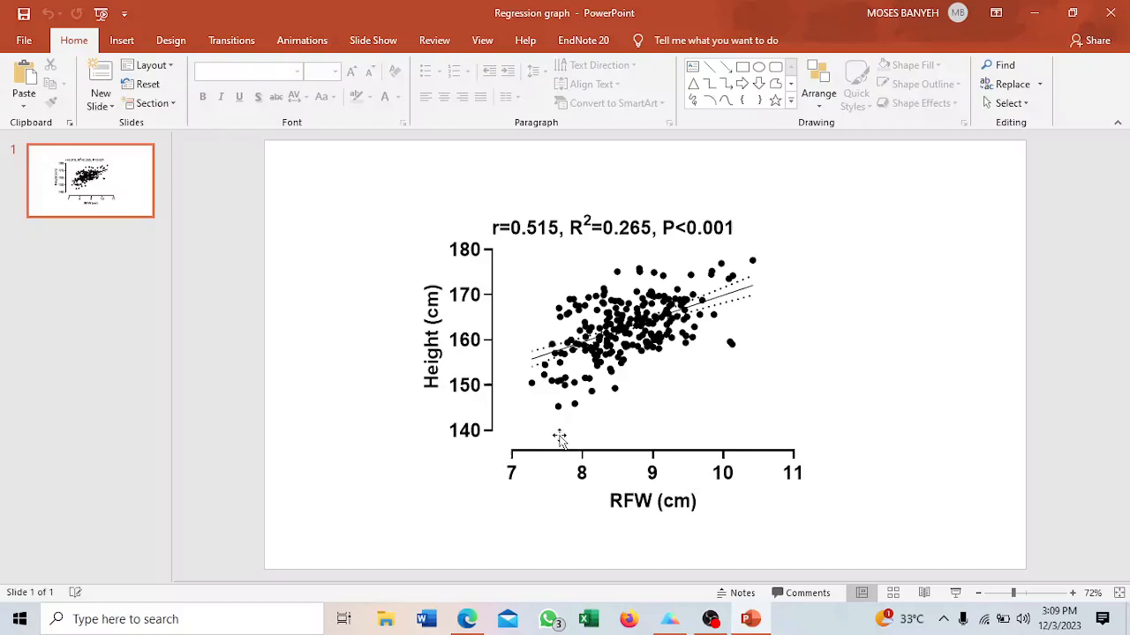
pyautogui.click(670, 619)
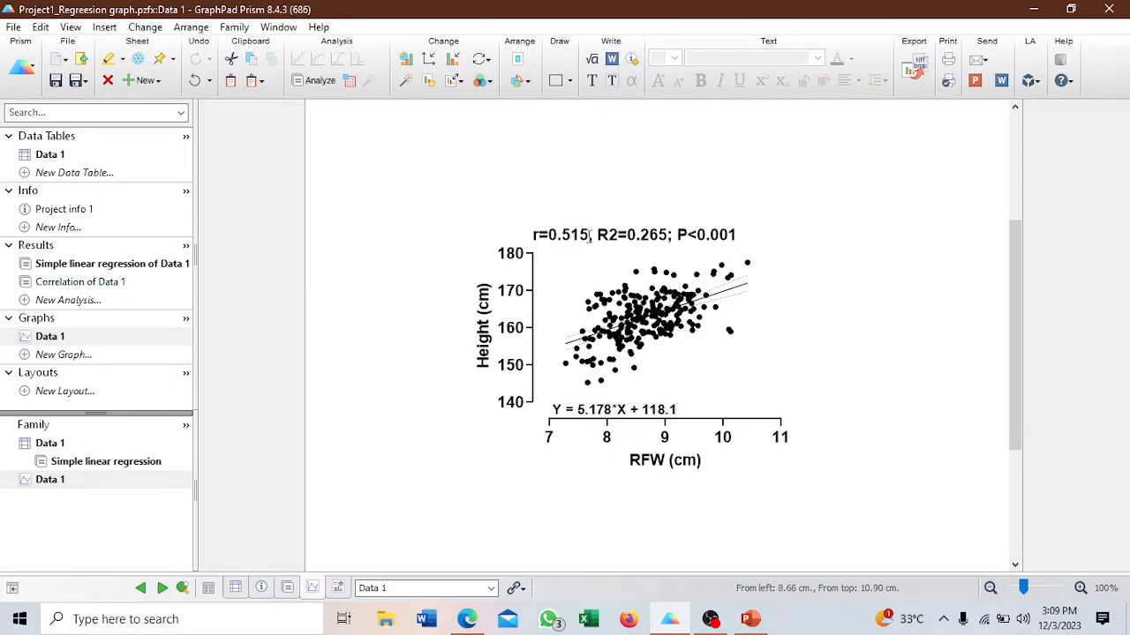
pyautogui.click(616, 238)
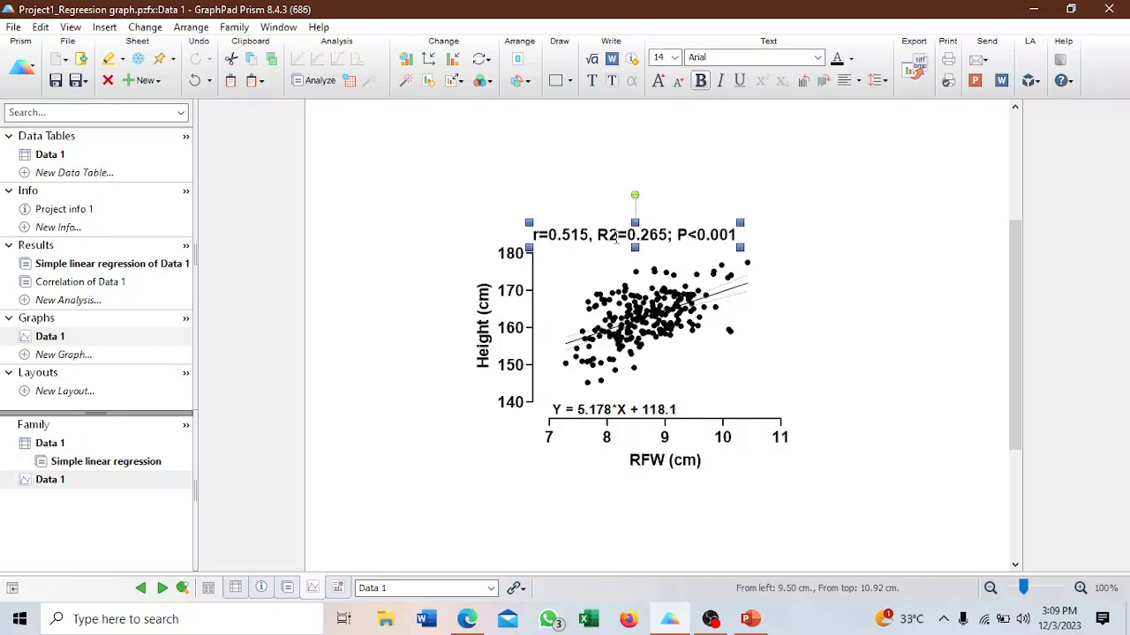
pyautogui.doubleClick(616, 237)
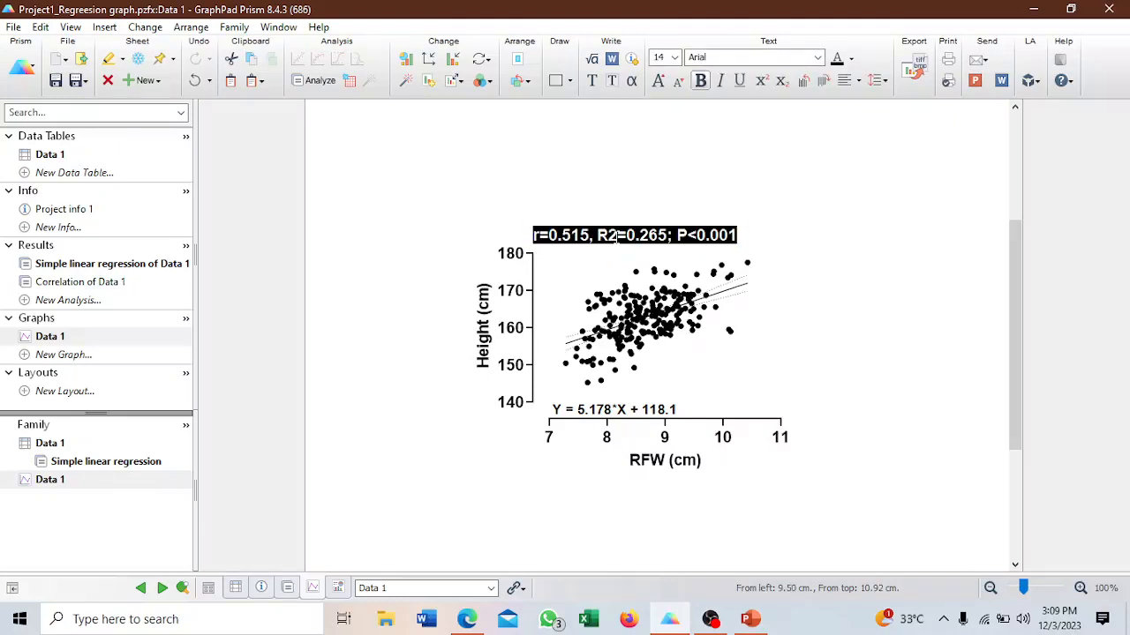
pyautogui.click(618, 235)
pyautogui.doubleClick(613, 235)
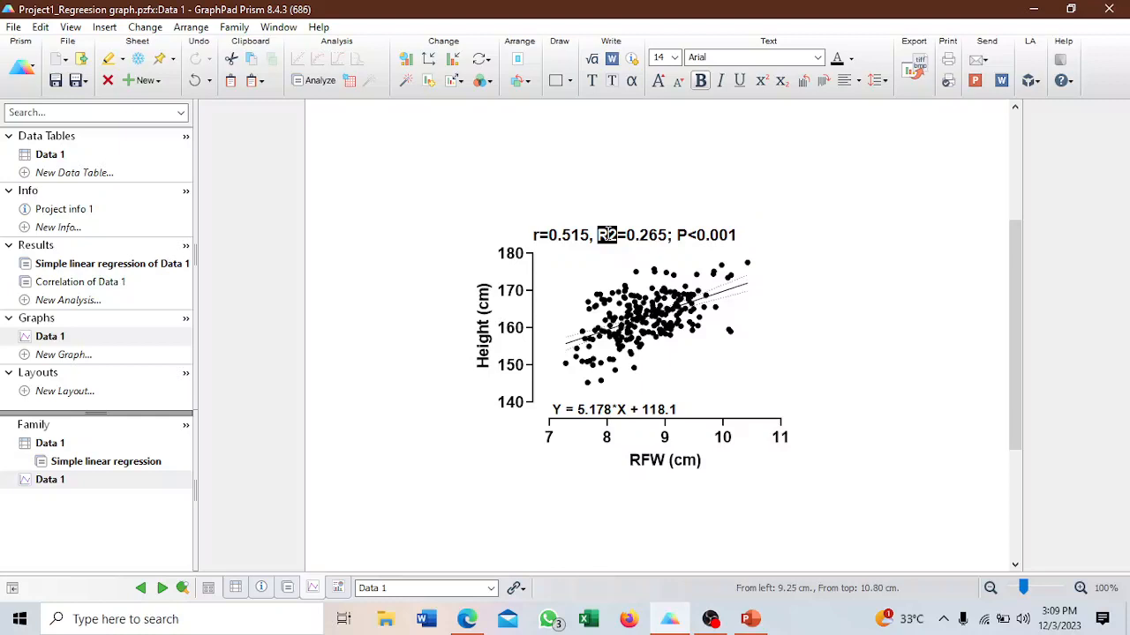
pyautogui.click(616, 235)
pyautogui.doubleClick(616, 234)
pyautogui.click(612, 235)
pyautogui.moveTo(612, 234); pyautogui.dragTo(619, 235)
pyautogui.click(760, 81)
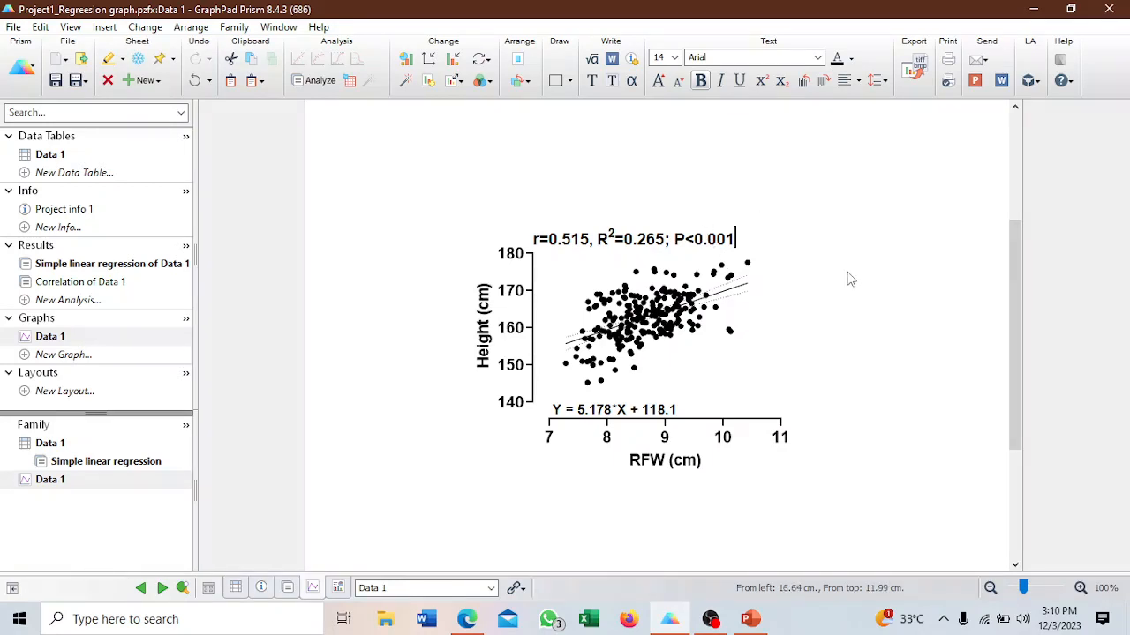
pyautogui.click(471, 216)
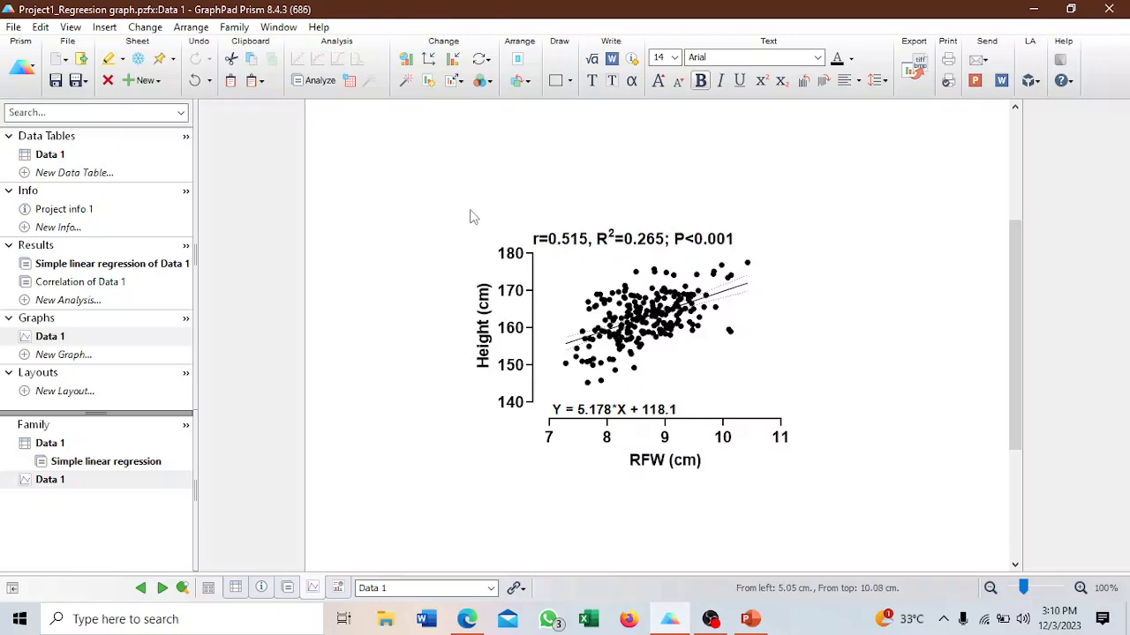